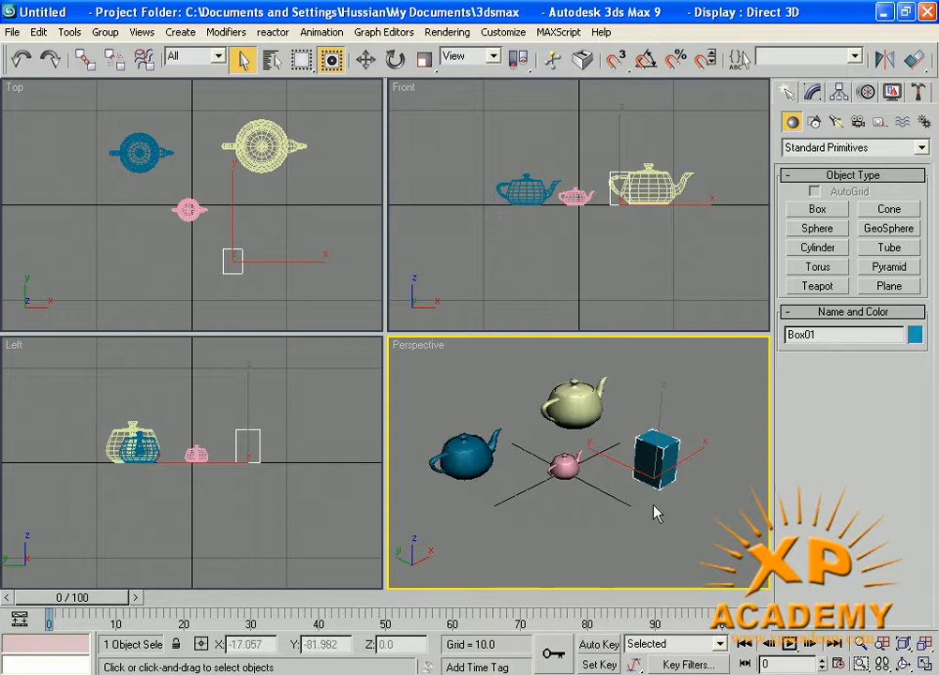
# Hide every object except the small pink teapot, and undo the hiding
pyautogui.click(556, 501)
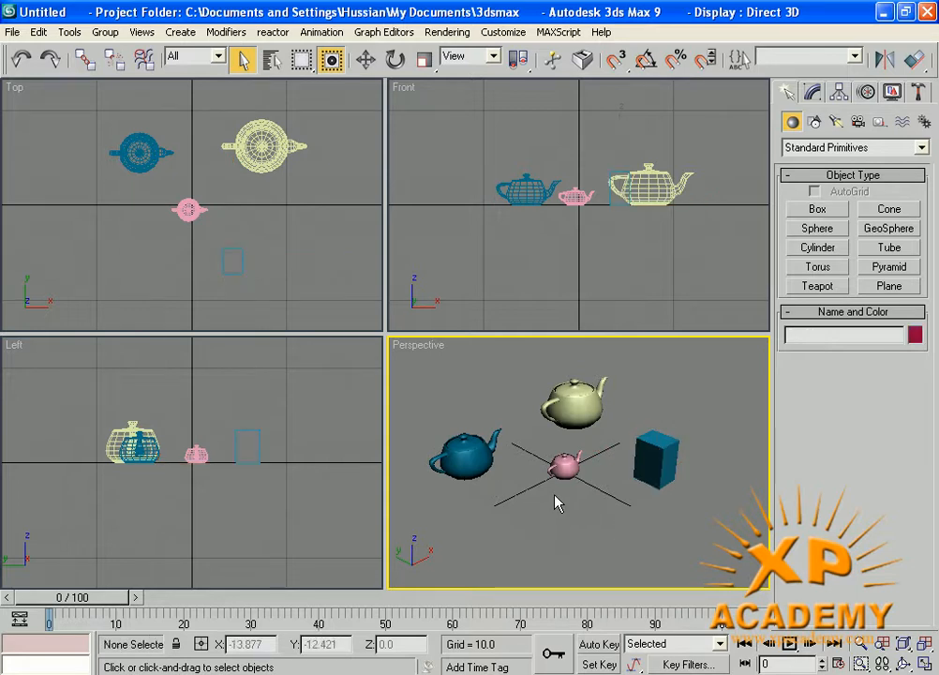
pyautogui.click(564, 466)
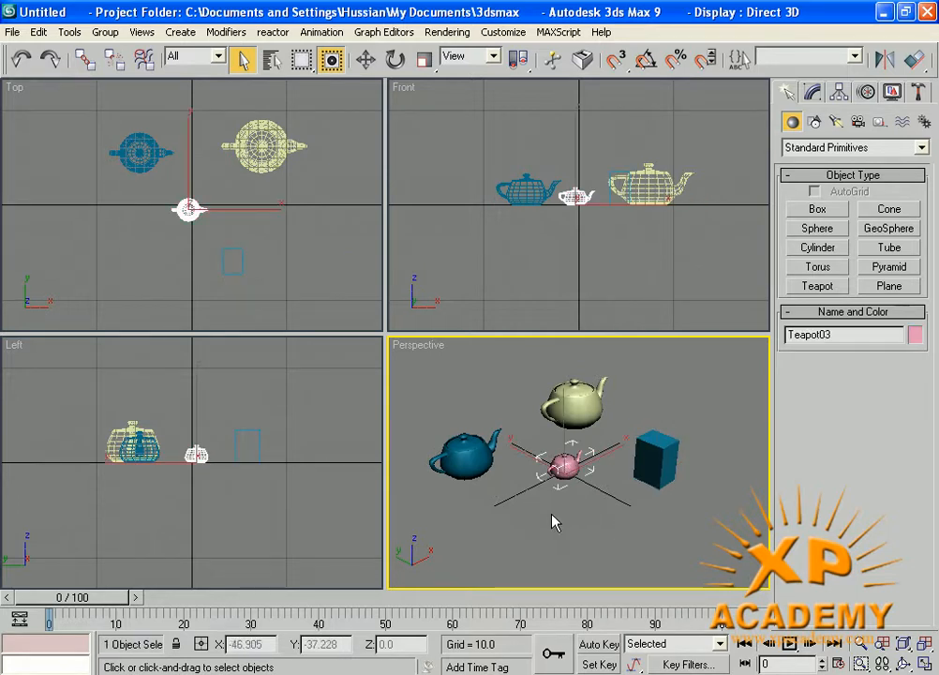
pyautogui.rightClick(569, 469)
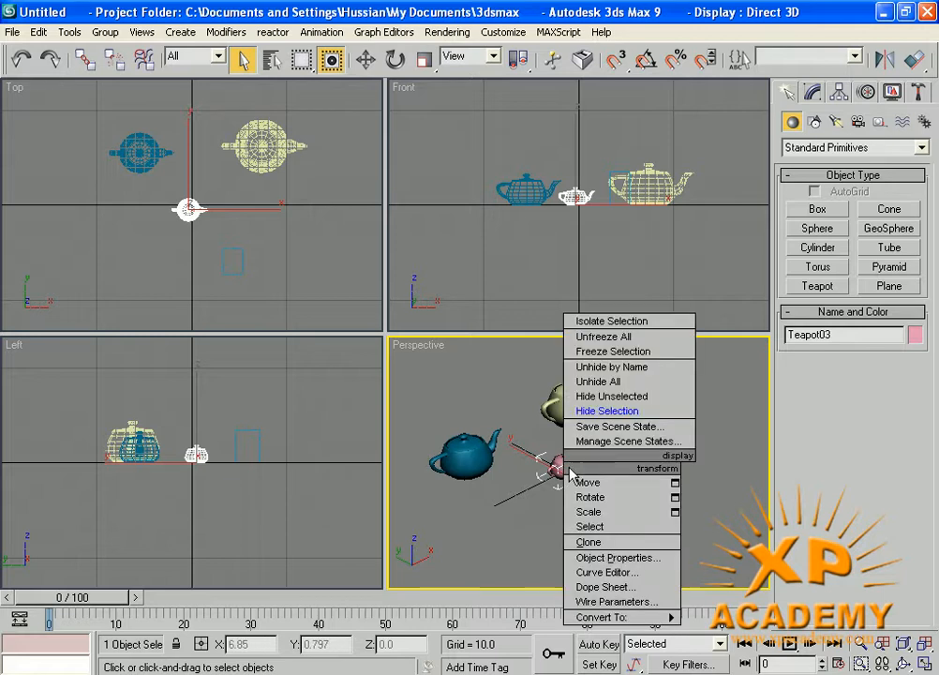
pyautogui.click(592, 401)
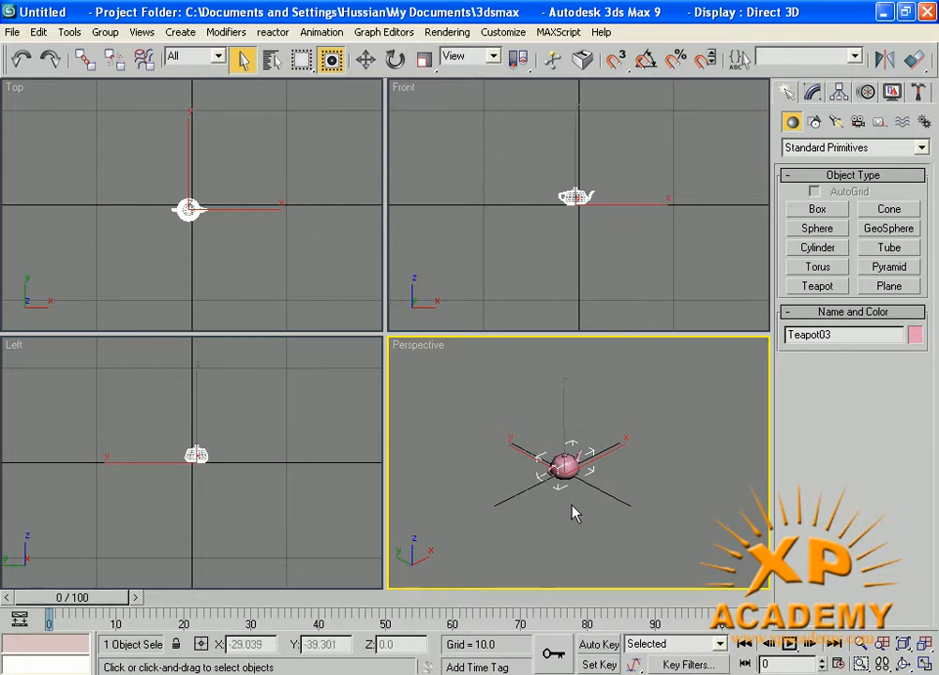
pyautogui.hotkey('ctrl', 'z')
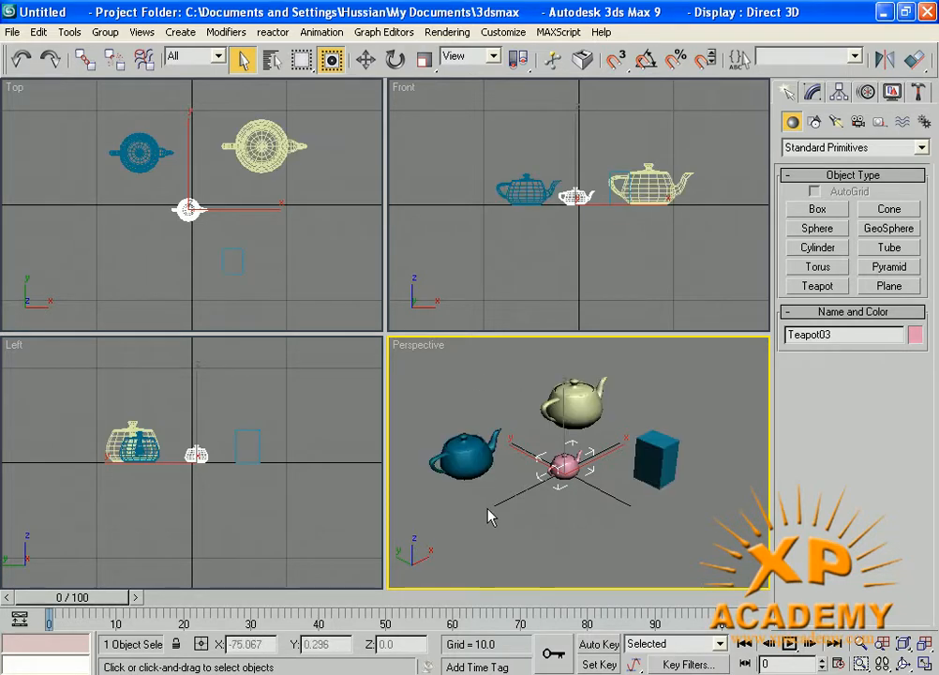
pyautogui.click(487, 513)
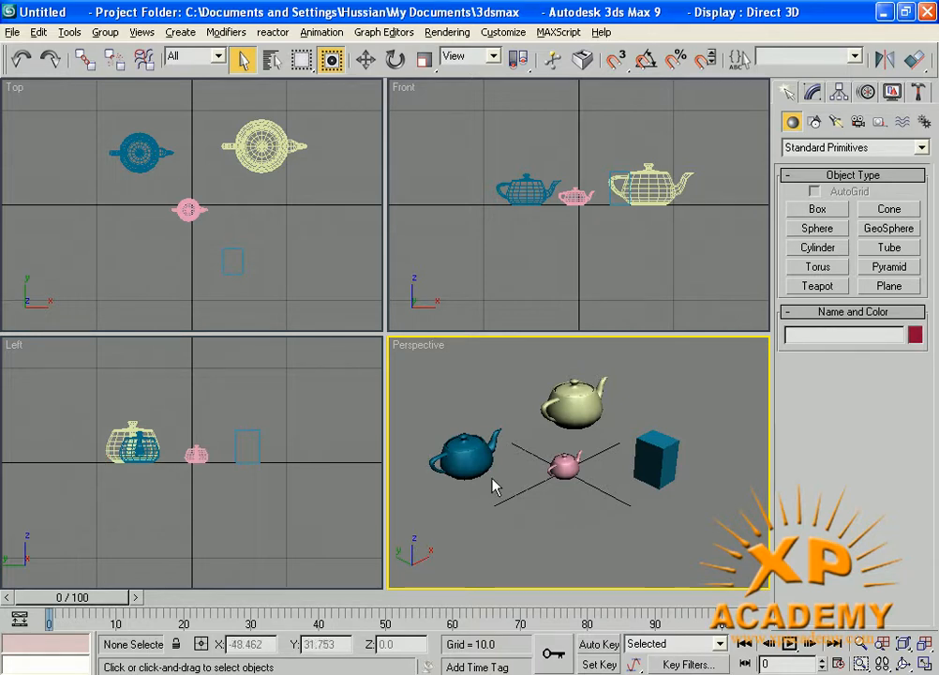
# Maximize the Perspective viewport and isolate the small pink teapot
pyautogui.hotkey('alt', 'w')
pyautogui.click(381, 362)
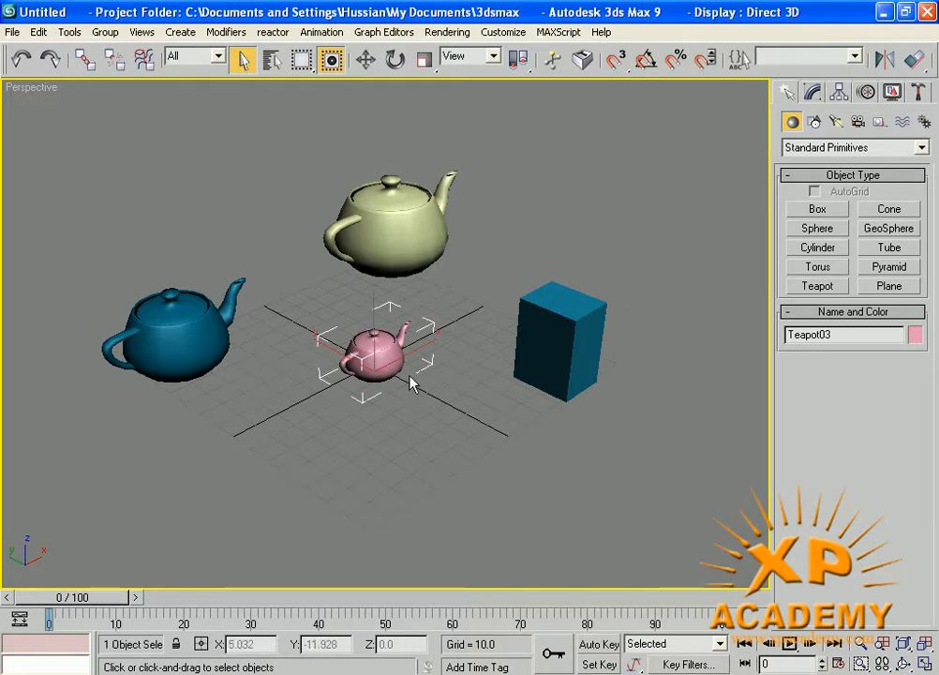
pyautogui.click(69, 33)
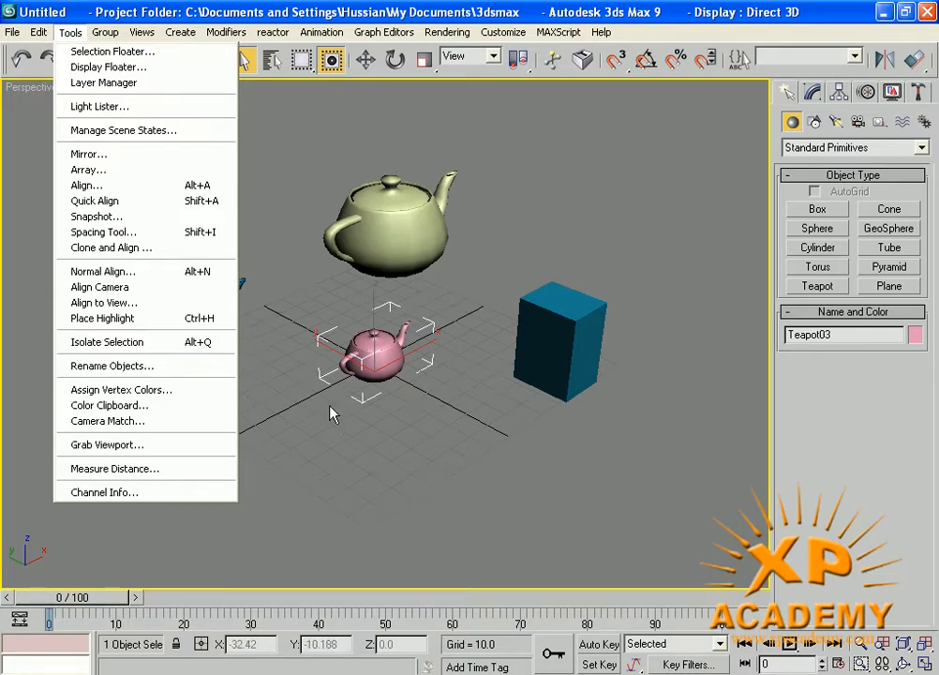
pyautogui.click(406, 478)
pyautogui.click(368, 367)
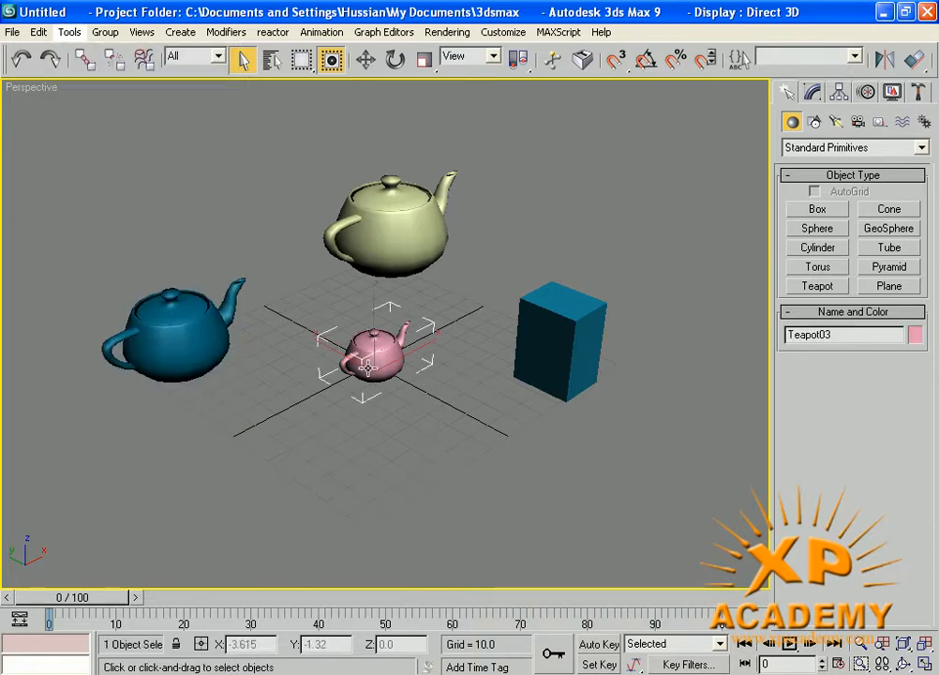
pyautogui.rightClick(368, 368)
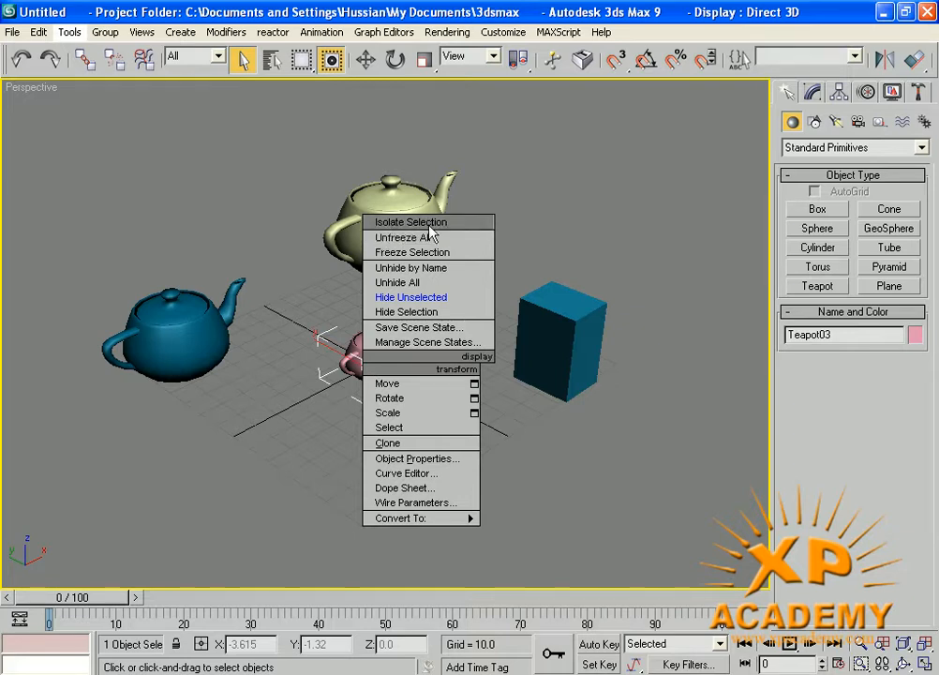
pyautogui.click(566, 212)
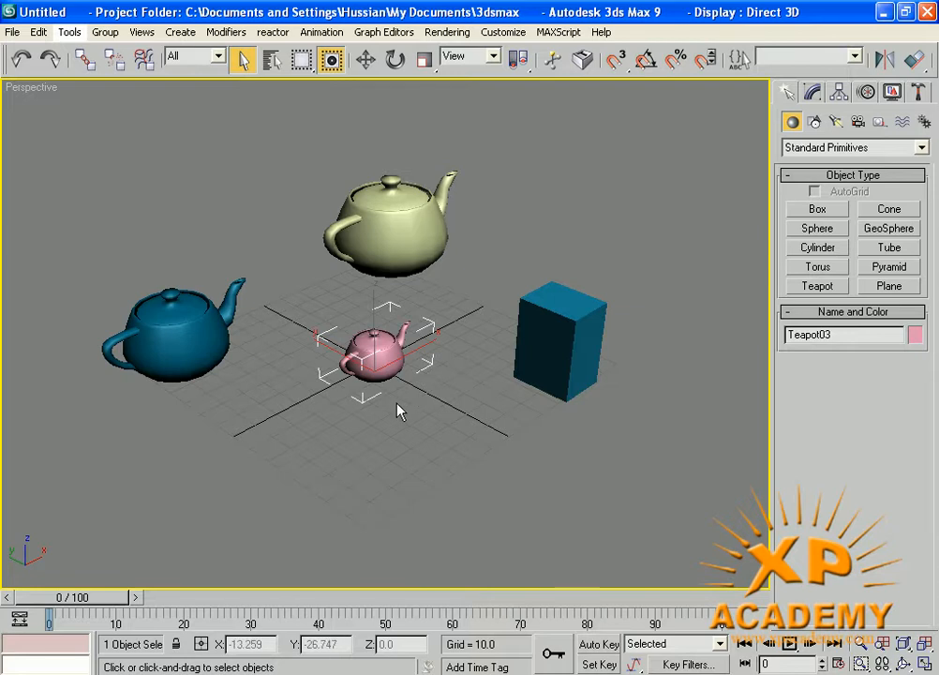
pyautogui.hotkey('alt', 'q')
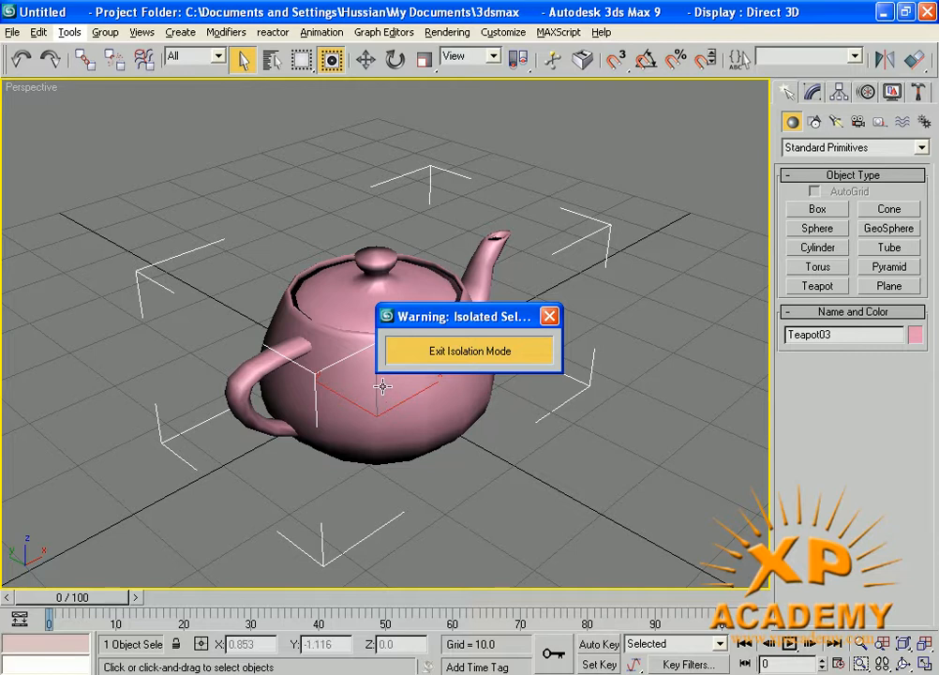
# Move the isolation warning window clear of the pink teapot and exit isolation mode, leaving nothing selected
pyautogui.moveTo(446, 318); pyautogui.dragTo(596, 111)
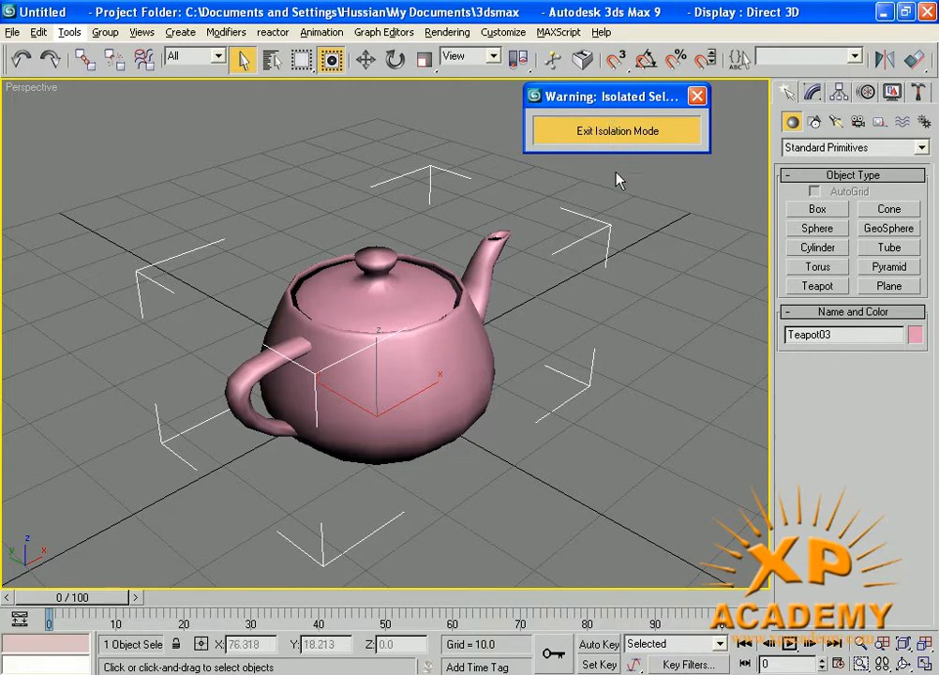
pyautogui.moveTo(601, 105); pyautogui.dragTo(590, 112)
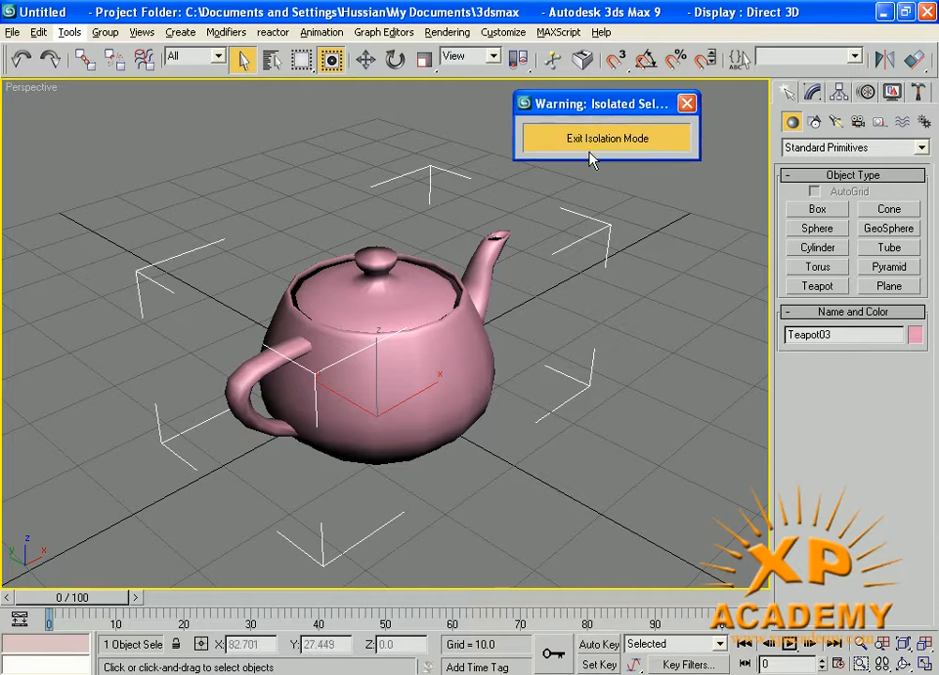
pyautogui.click(607, 138)
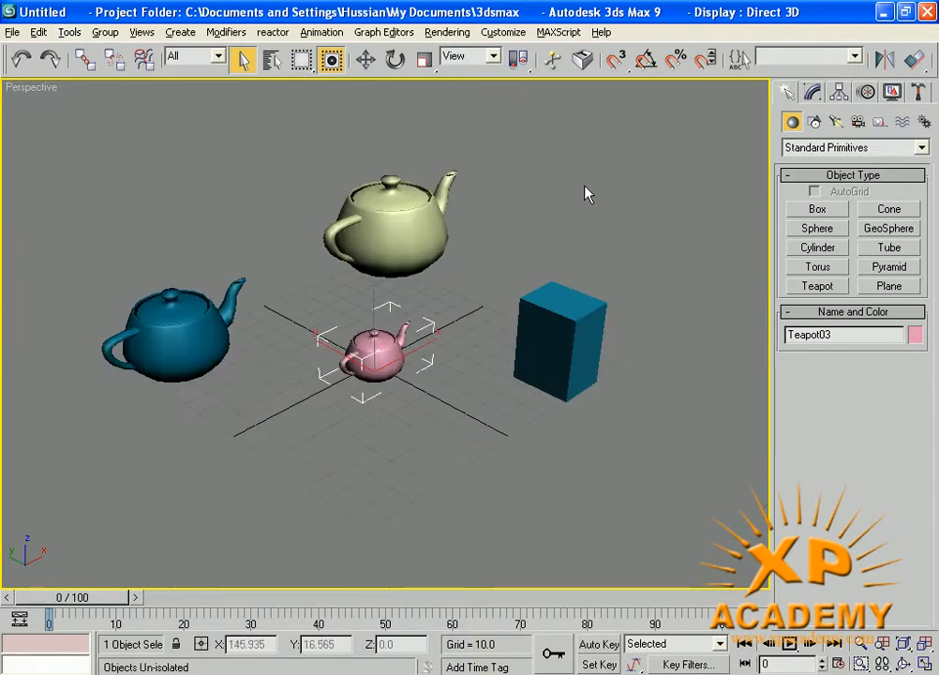
pyautogui.click(509, 251)
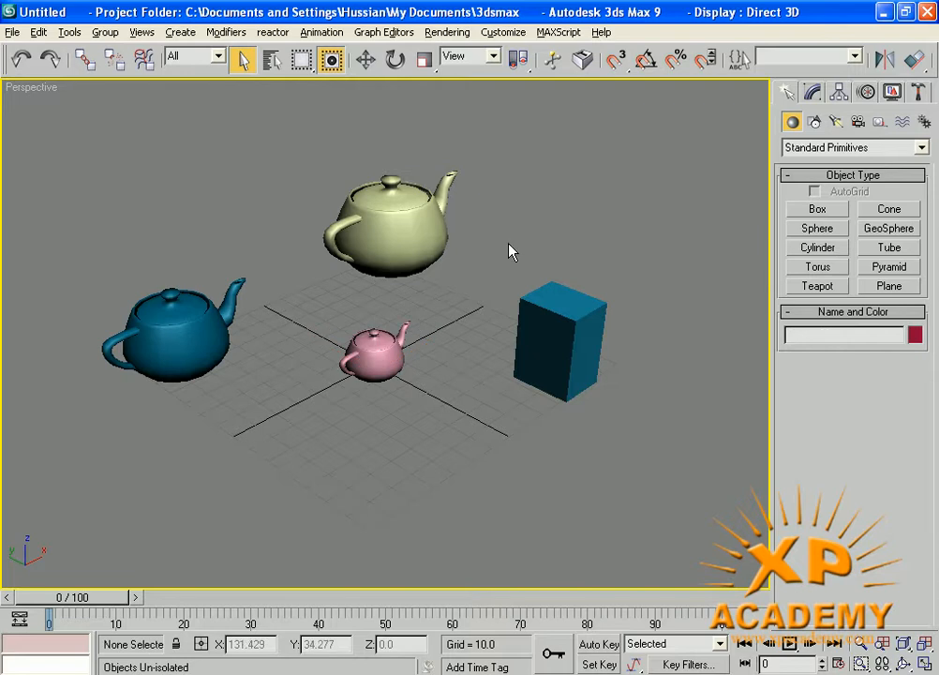
# Isolate the blue teapot with its creation parameters shown, and exit isolation mode
pyautogui.click(191, 348)
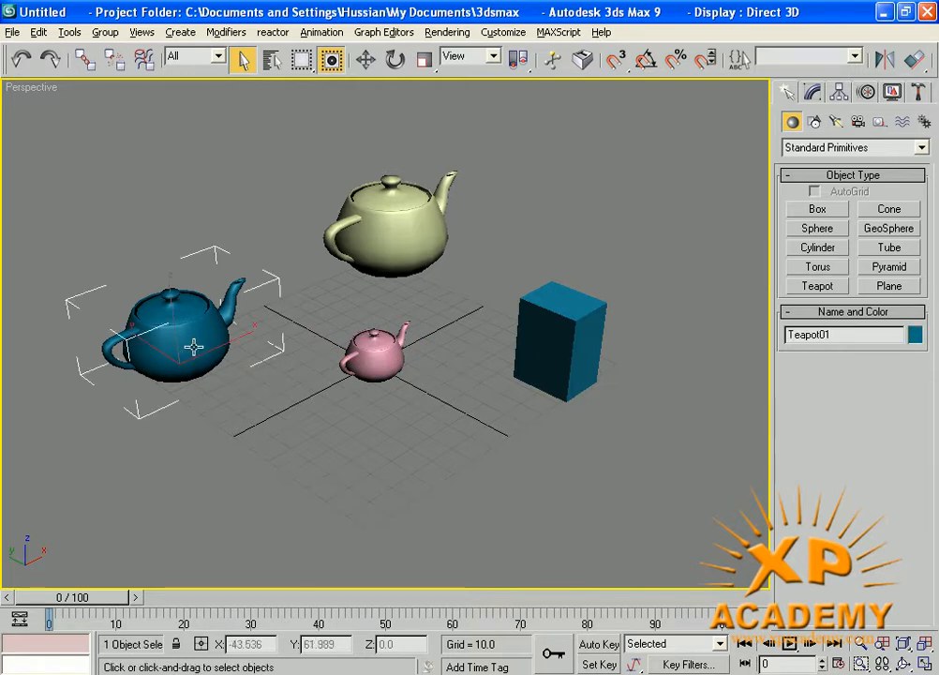
pyautogui.hotkey('alt', 'q')
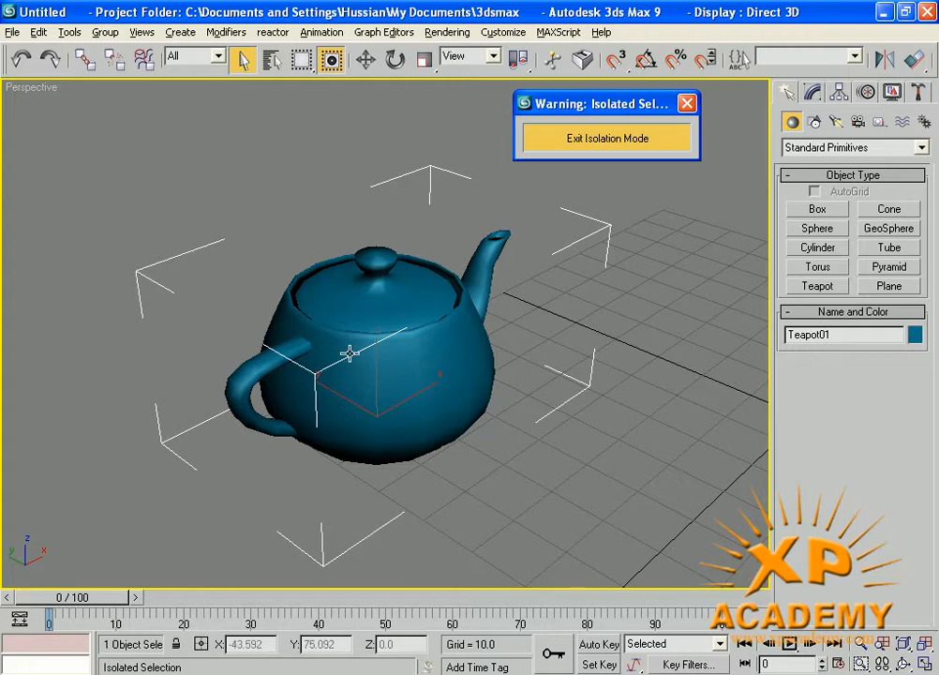
pyautogui.press('1')
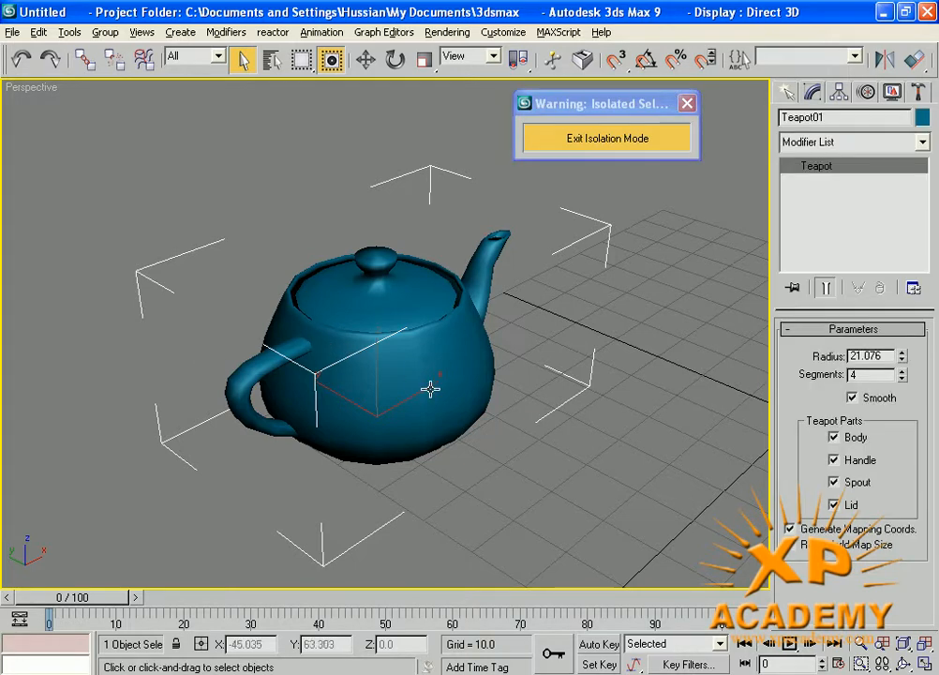
pyautogui.moveTo(342, 338); pyautogui.dragTo(328, 353, button='middle')
pyautogui.moveTo(367, 275); pyautogui.dragTo(351, 309, button='middle')
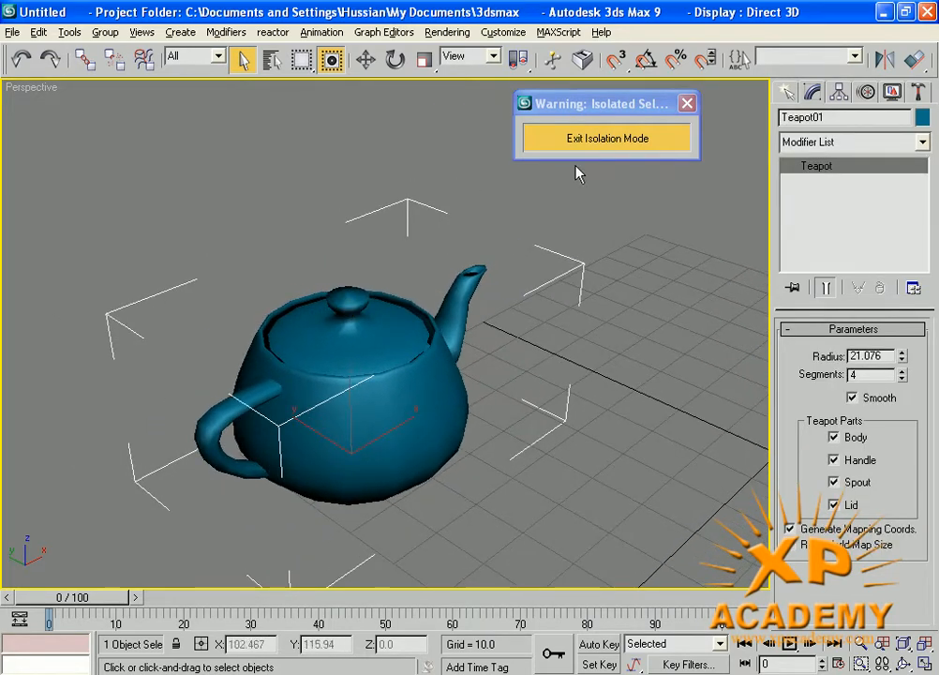
pyautogui.click(593, 141)
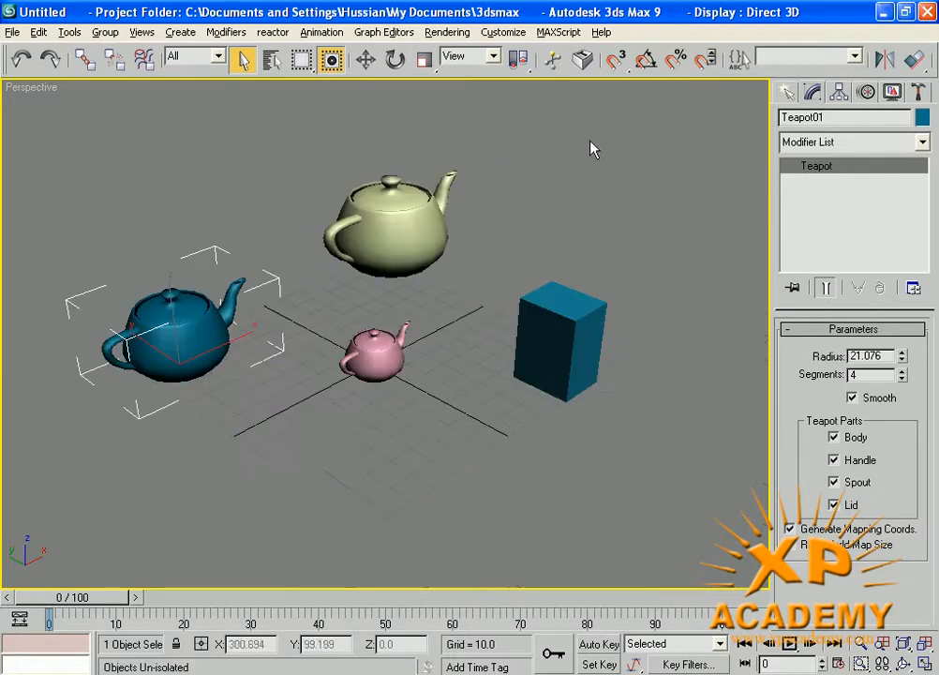
pyautogui.click(422, 330)
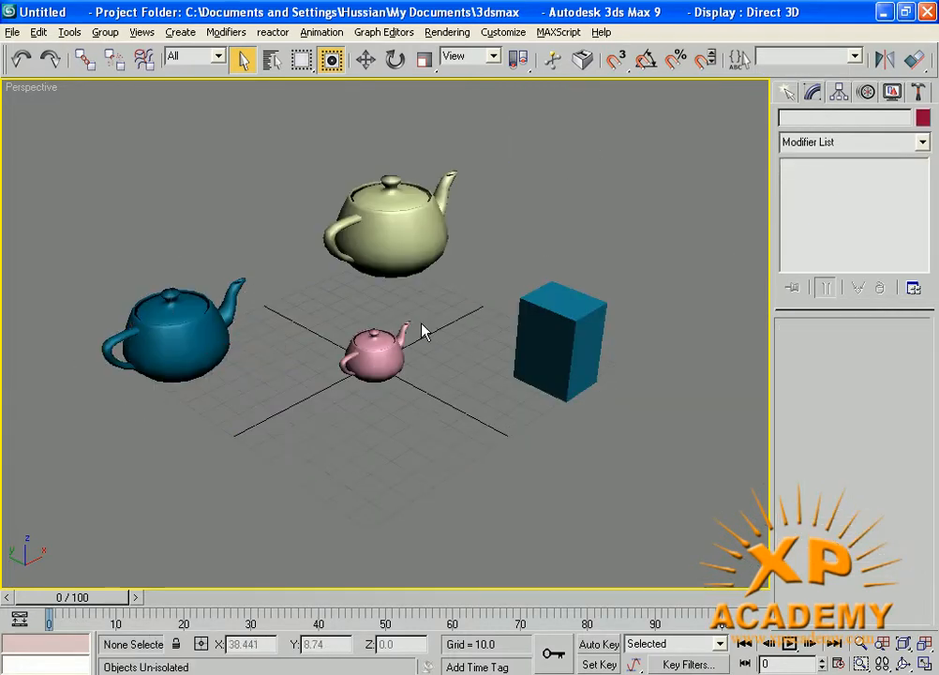
# Reset the scene to an empty file and confirm the reset
pyautogui.click(12, 32)
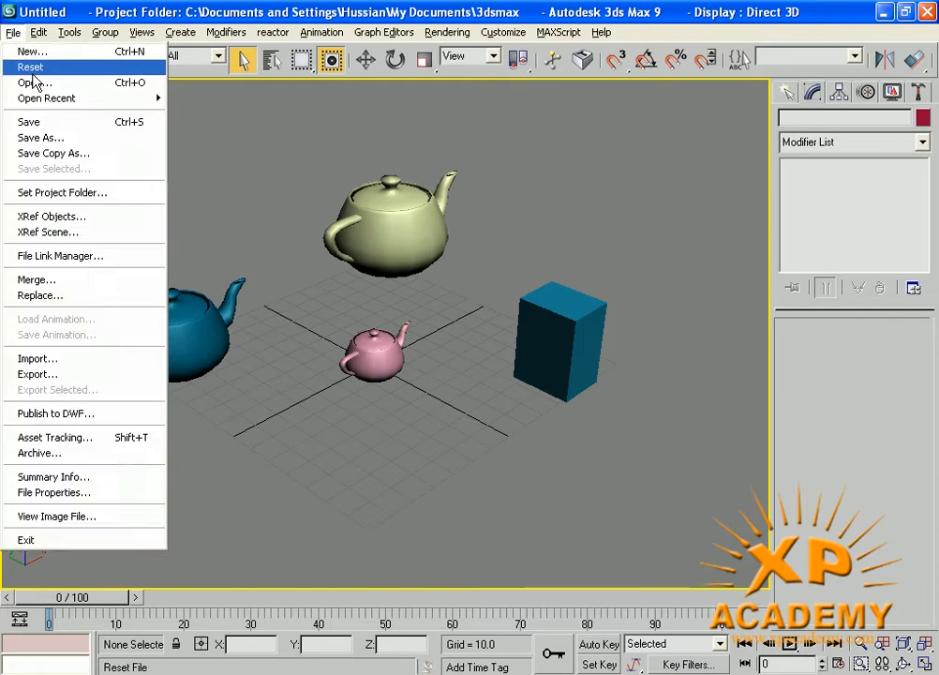
pyautogui.click(17, 67)
pyautogui.click(471, 398)
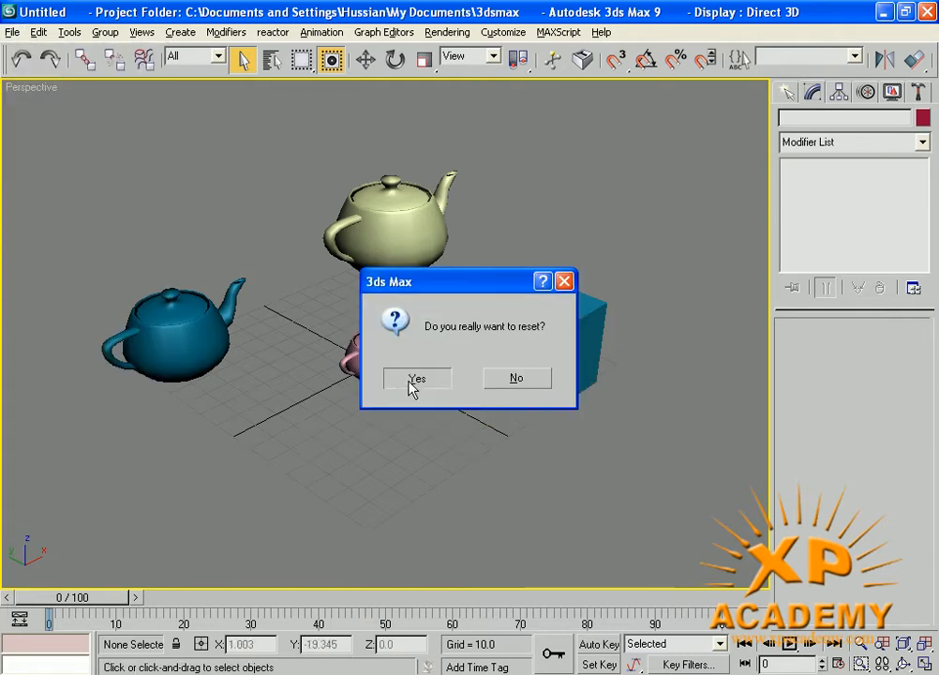
pyautogui.click(401, 384)
# Open the scene file Isolated from the 3D Max Exercise File folder
pyautogui.click(12, 32)
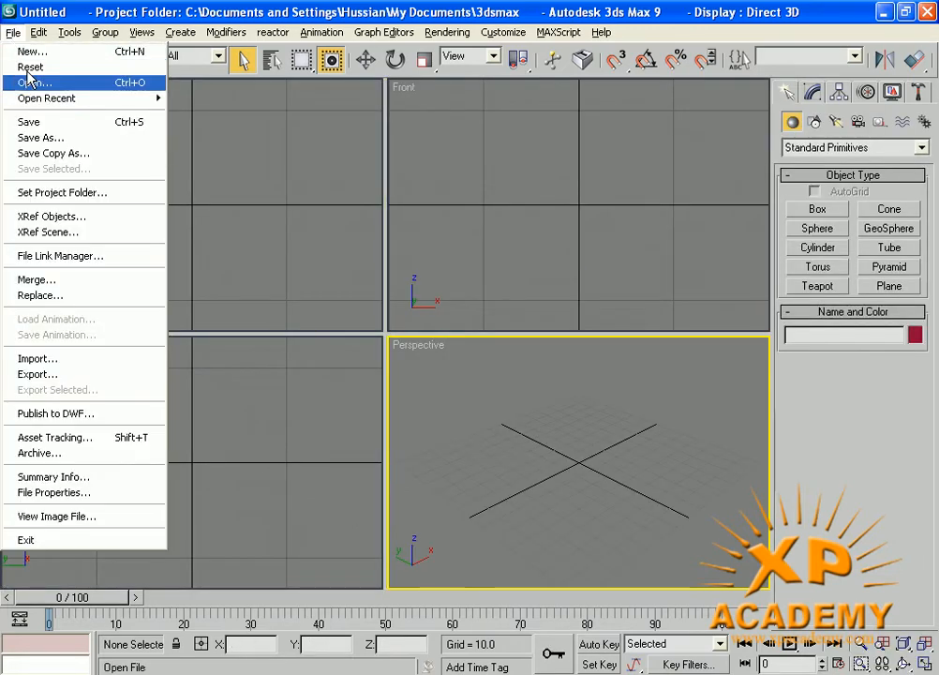
pyautogui.click(30, 82)
pyautogui.click(246, 114)
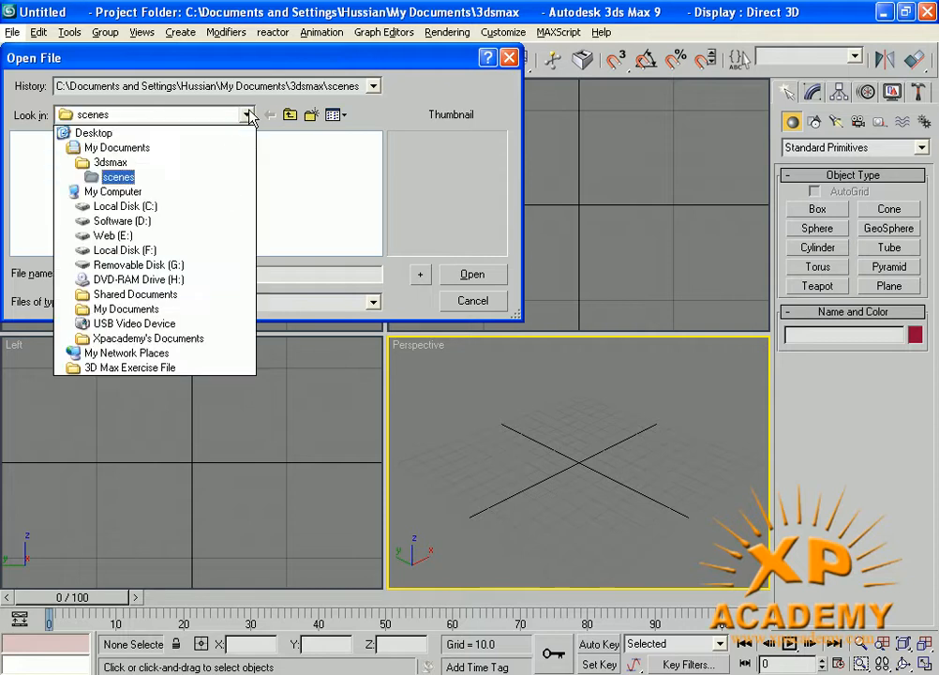
pyautogui.click(135, 370)
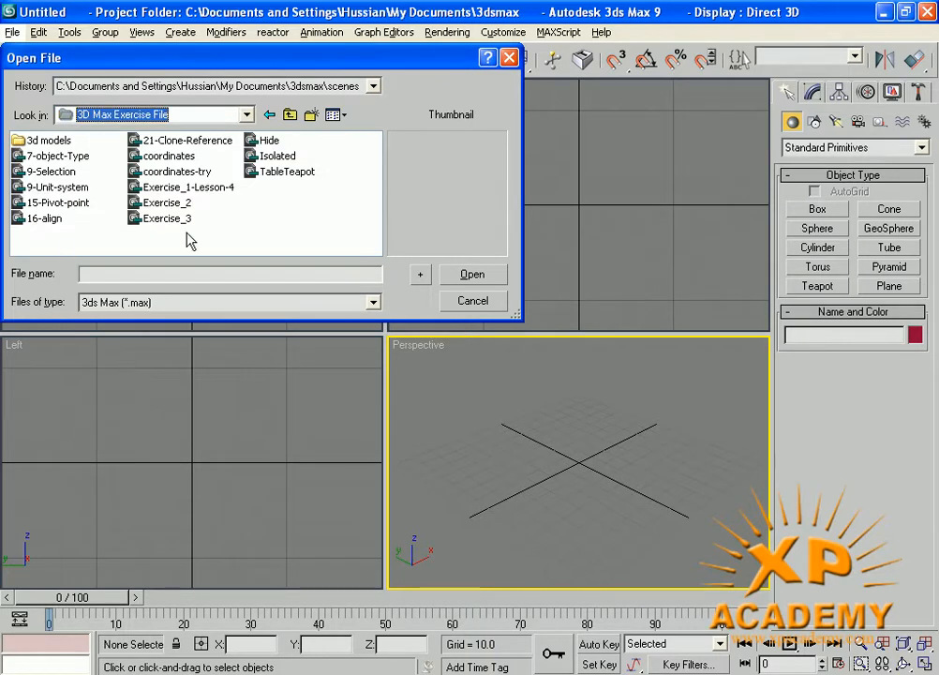
pyautogui.click(279, 156)
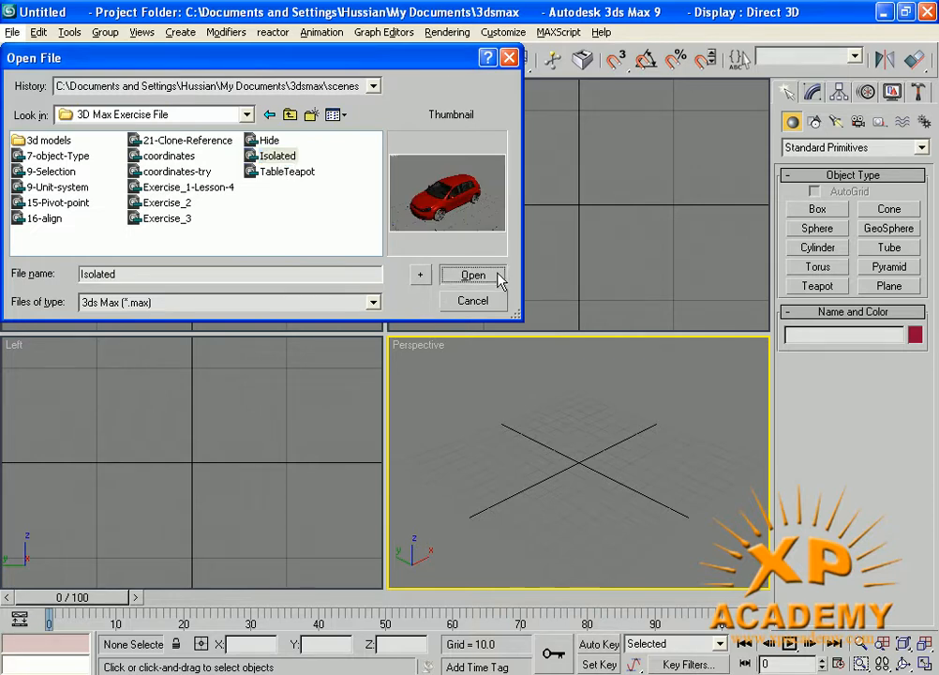
pyautogui.click(499, 279)
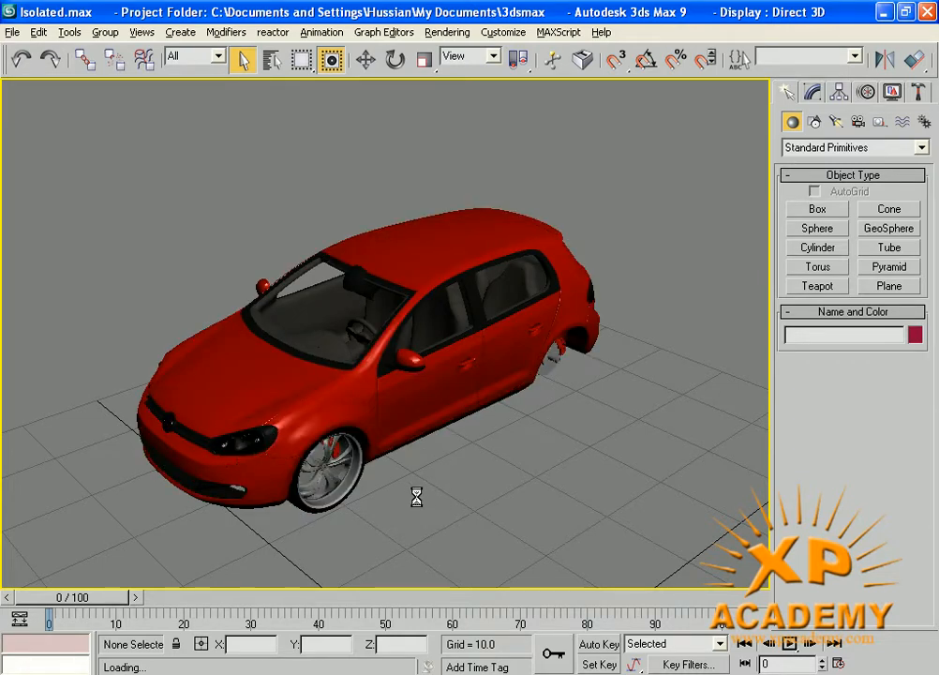
# Try selecting the seat parts and window glass through the car's side windows from both sides
pyautogui.moveTo(425, 483); pyautogui.dragTo(404, 465, button='middle')
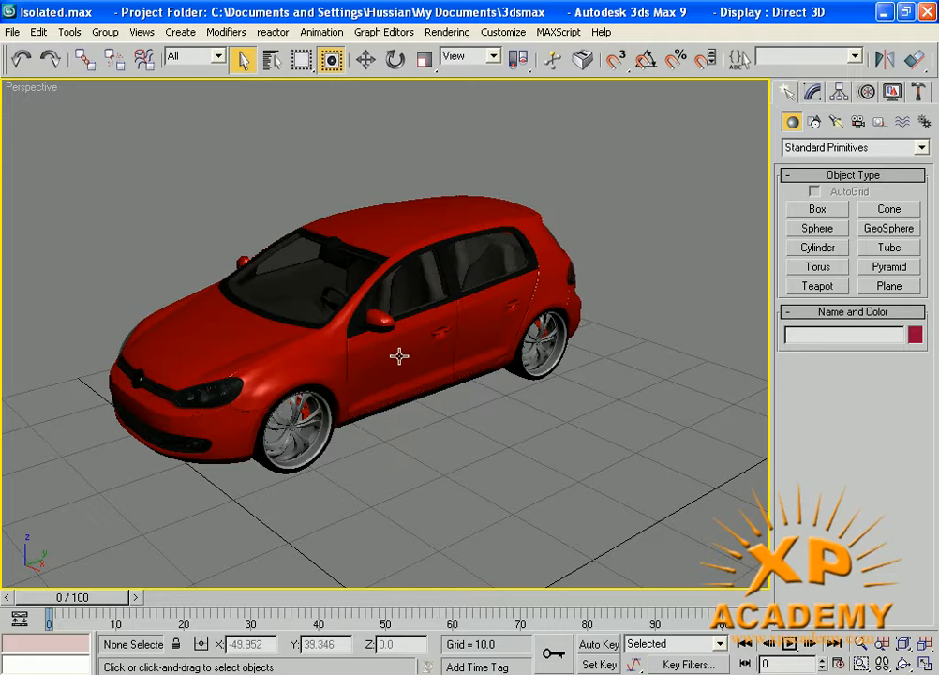
pyautogui.keyDown('alt'); pyautogui.moveTo(408, 361); pyautogui.dragTo(395, 400, button='middle'); pyautogui.keyUp('alt')
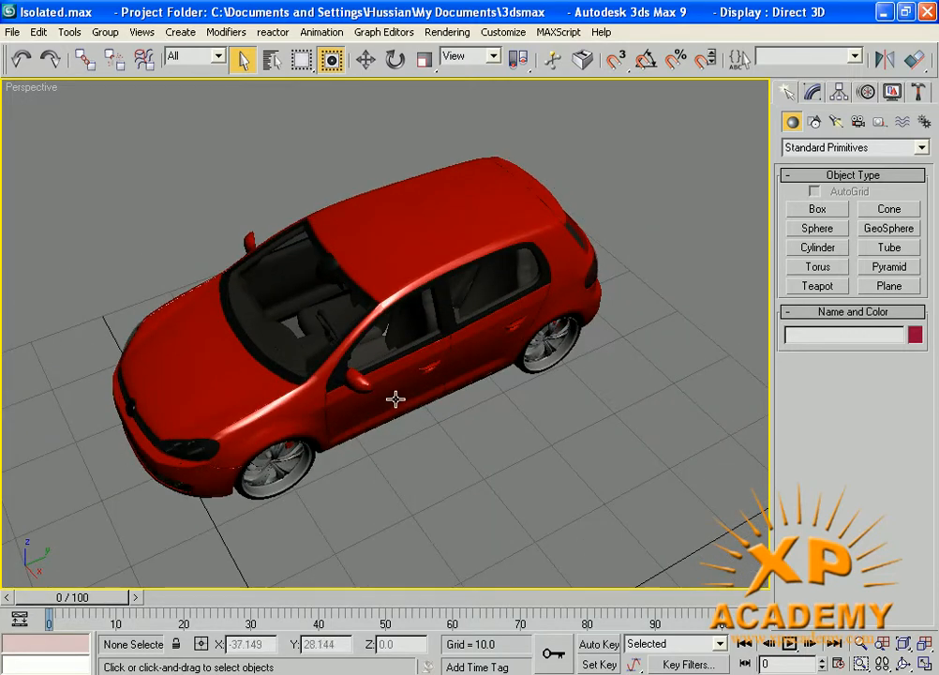
pyautogui.scroll(3, 395, 349)
pyautogui.click(431, 315)
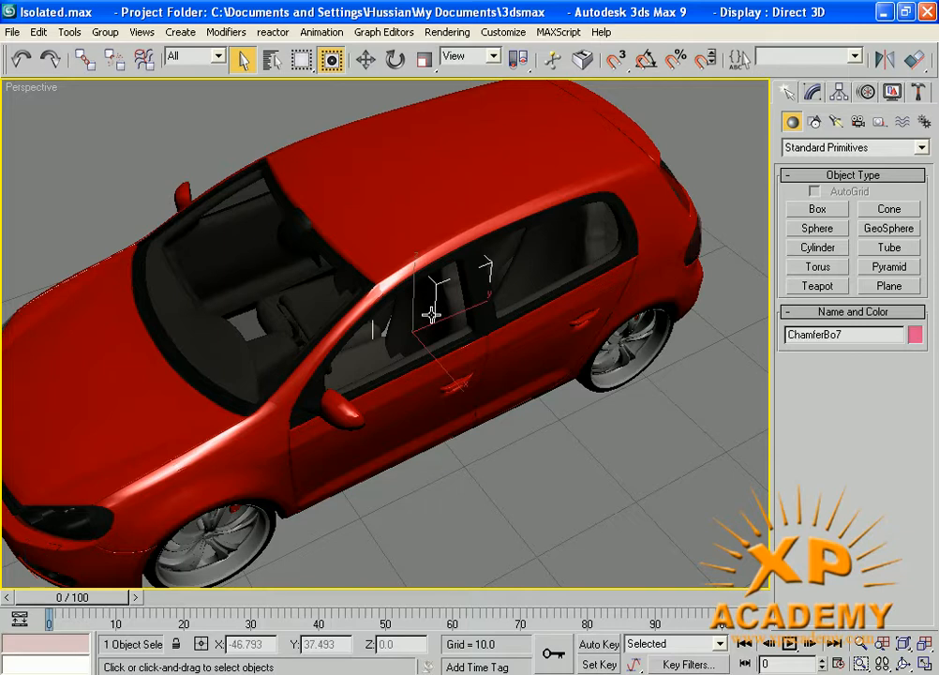
pyautogui.click(374, 352)
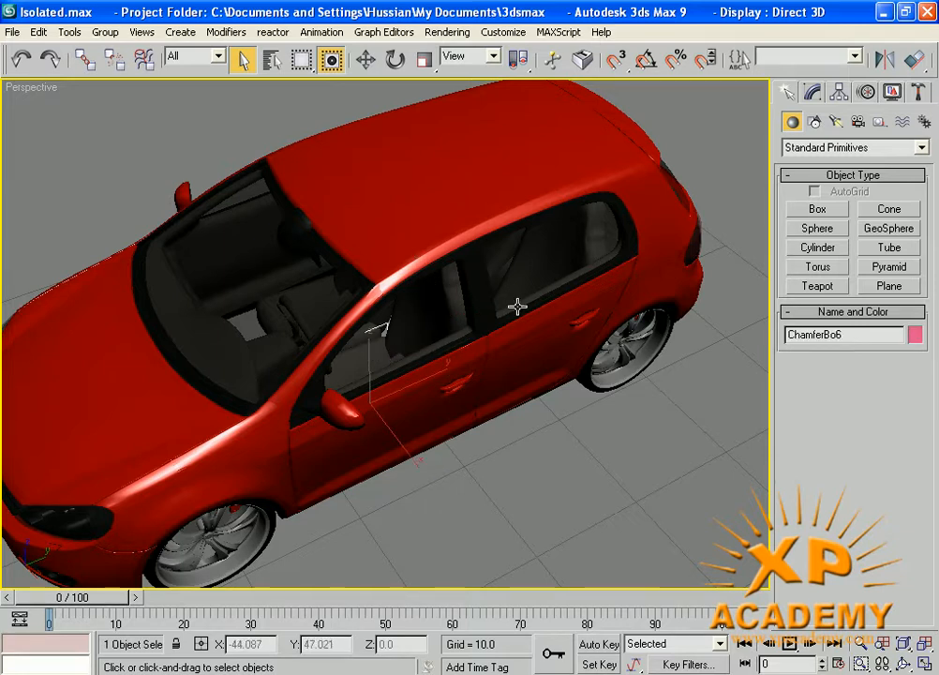
pyautogui.click(562, 250)
pyautogui.click(438, 312)
pyautogui.keyDown('alt'); pyautogui.moveTo(398, 358); pyautogui.dragTo(649, 310, button='middle'); pyautogui.keyUp('alt')
pyautogui.click(495, 339)
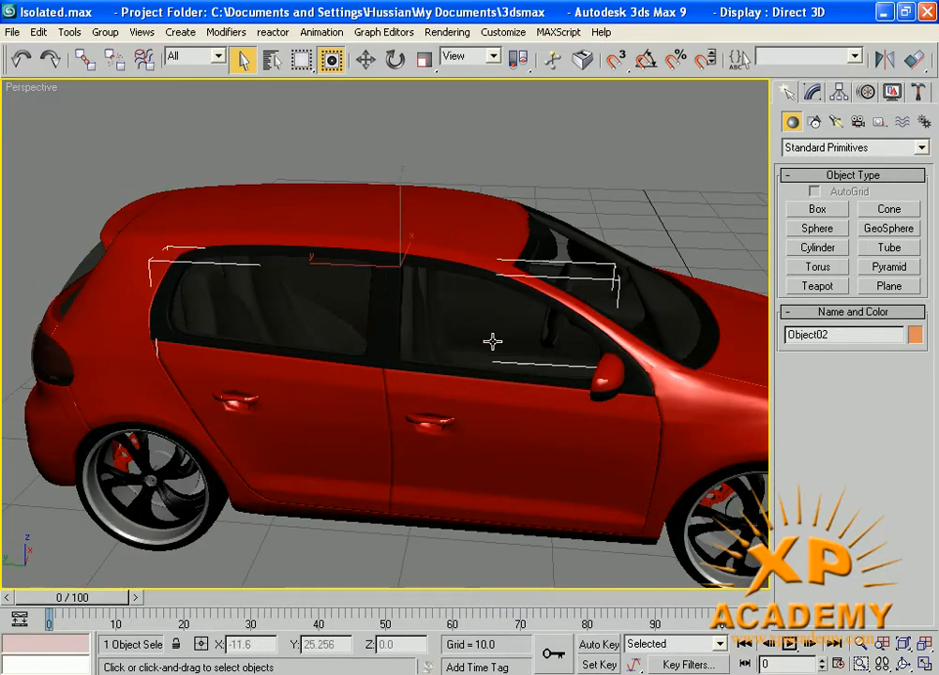
# Try to move the side window glass upward along the Z axis
pyautogui.click(365, 59)
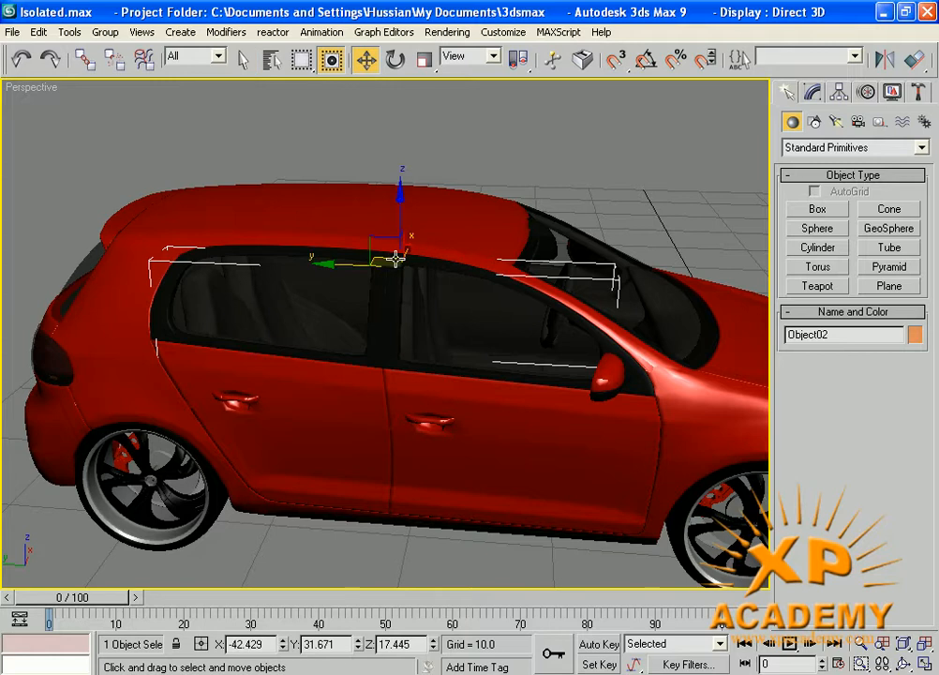
pyautogui.click(410, 223)
pyautogui.click(450, 316)
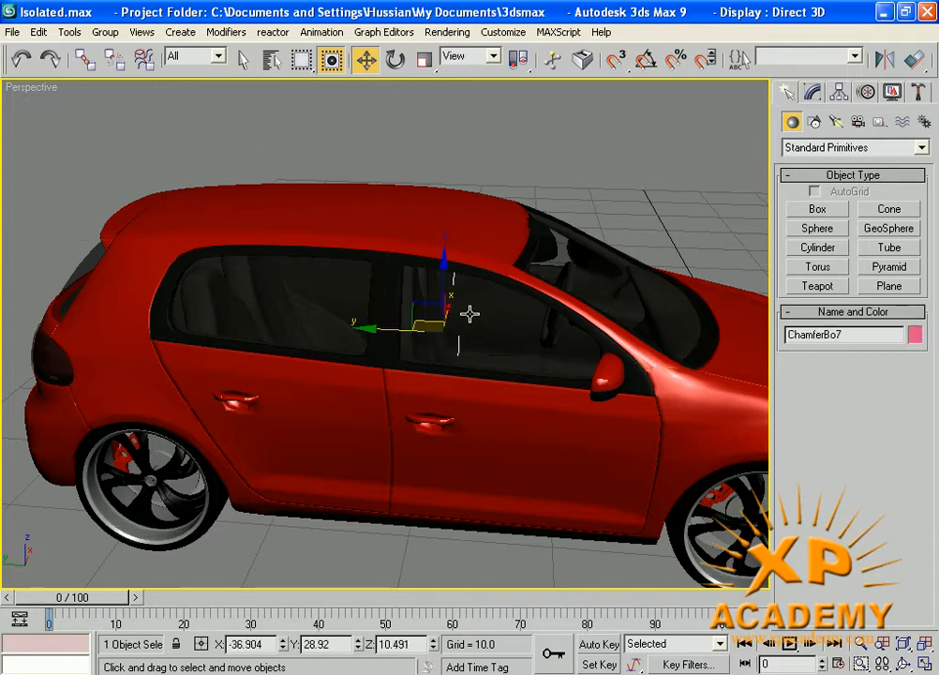
pyautogui.click(546, 193)
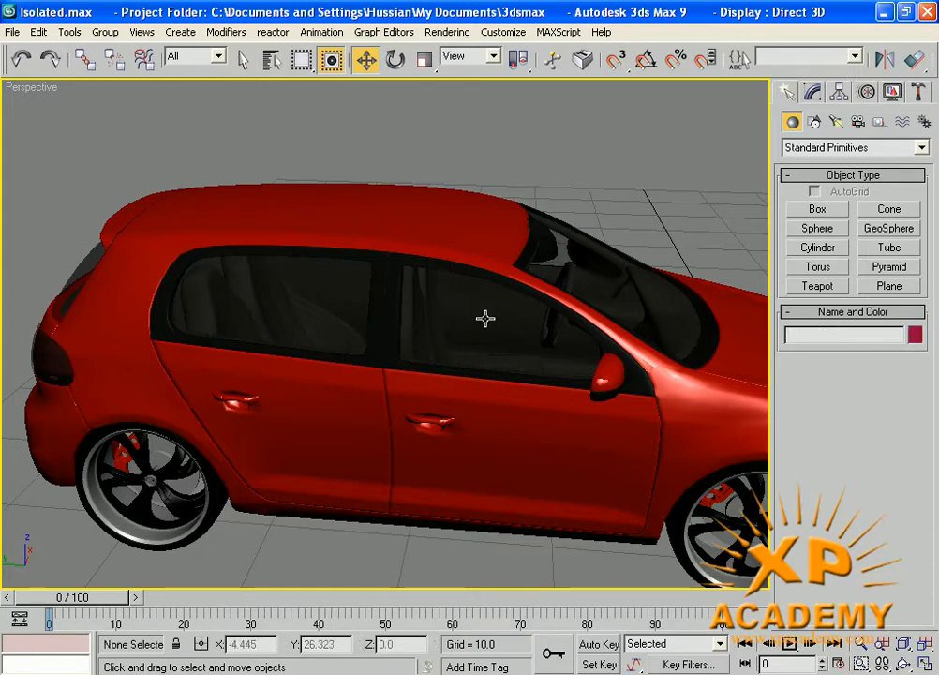
pyautogui.click(484, 319)
pyautogui.moveTo(403, 225); pyautogui.dragTo(396, 89)
pyautogui.rightClick(395, 89)
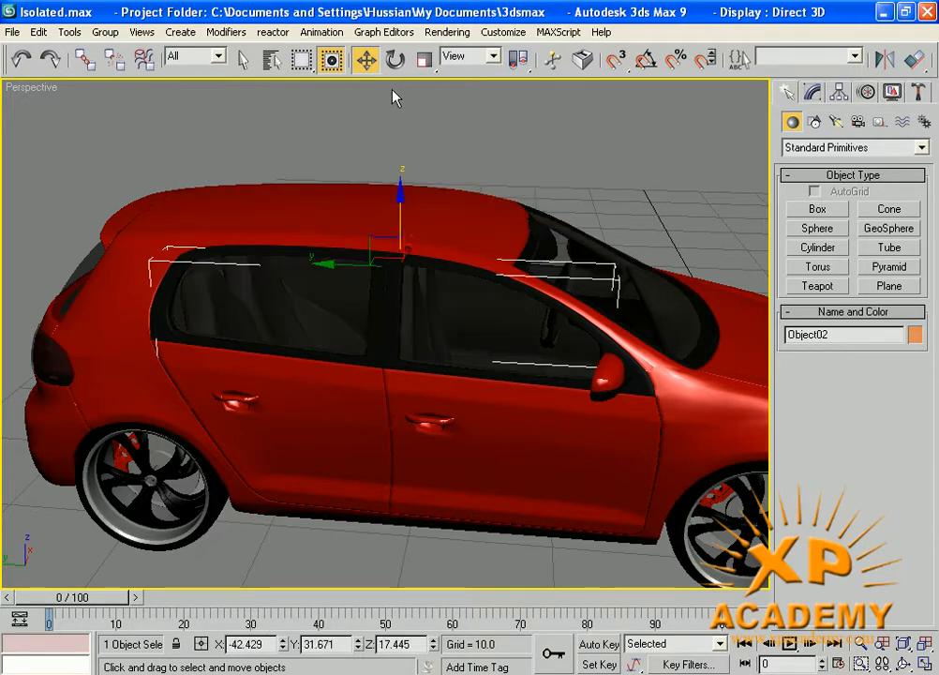
# Hide everything except the side window glass, and undo the hiding
pyautogui.rightClick(374, 145)
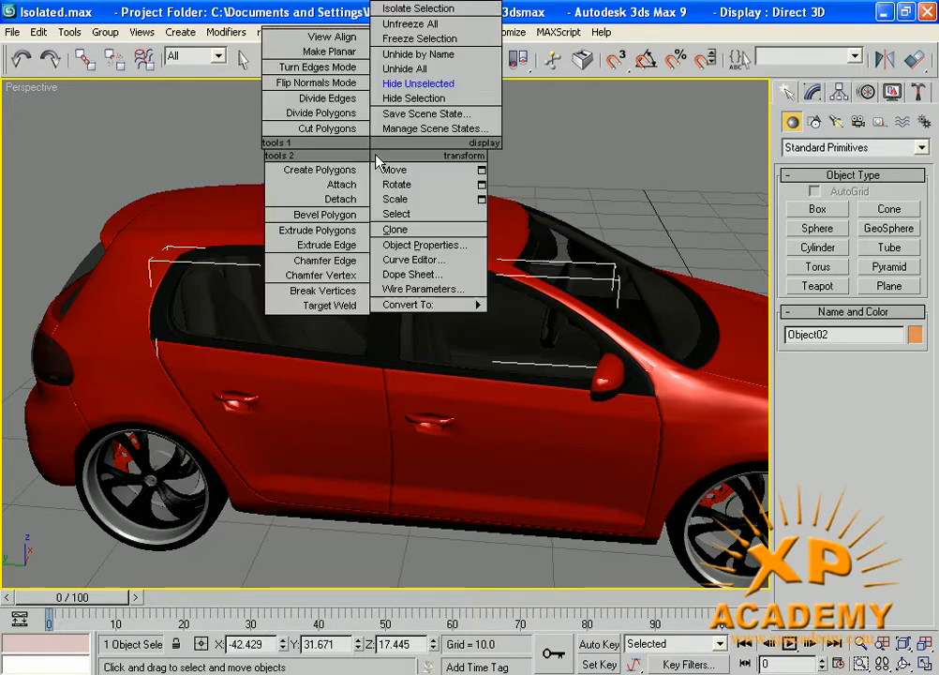
pyautogui.click(392, 84)
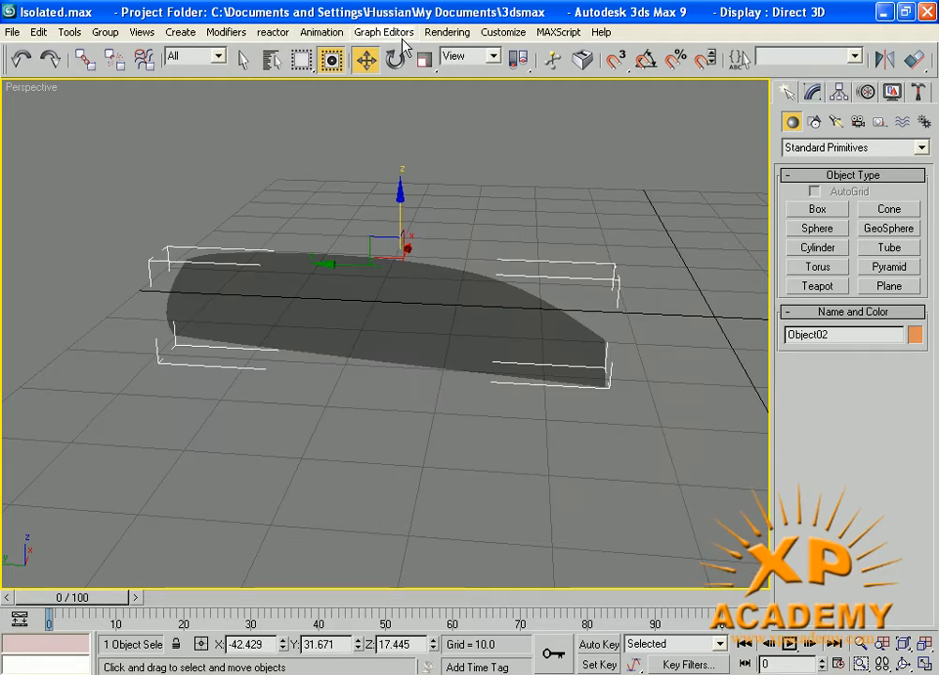
pyautogui.hotkey('ctrl', 'z')
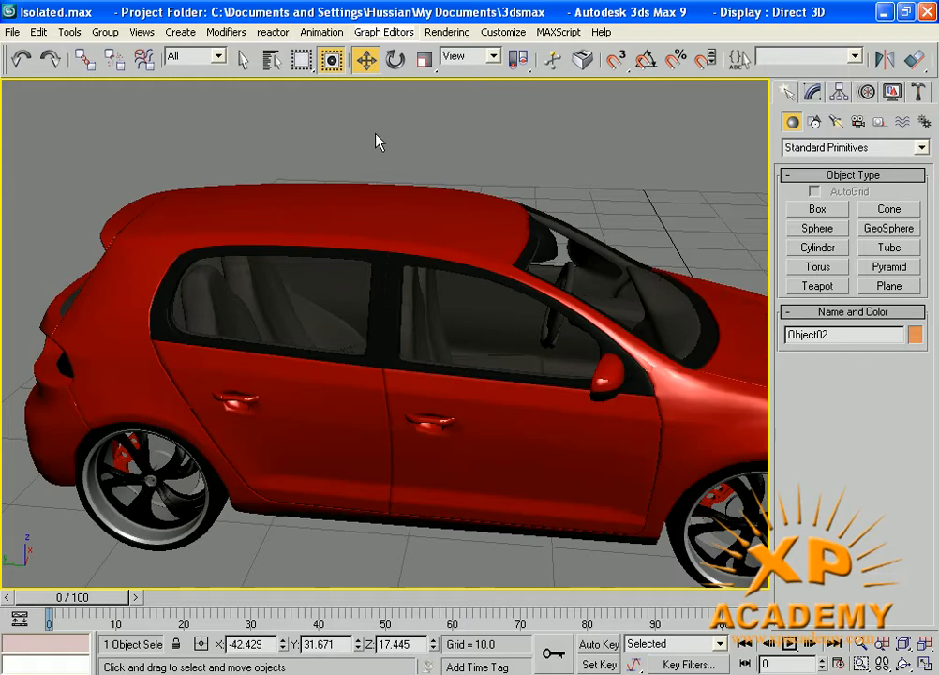
# Hide the side window glass so the interior can be selected through the window opening
pyautogui.click(584, 148)
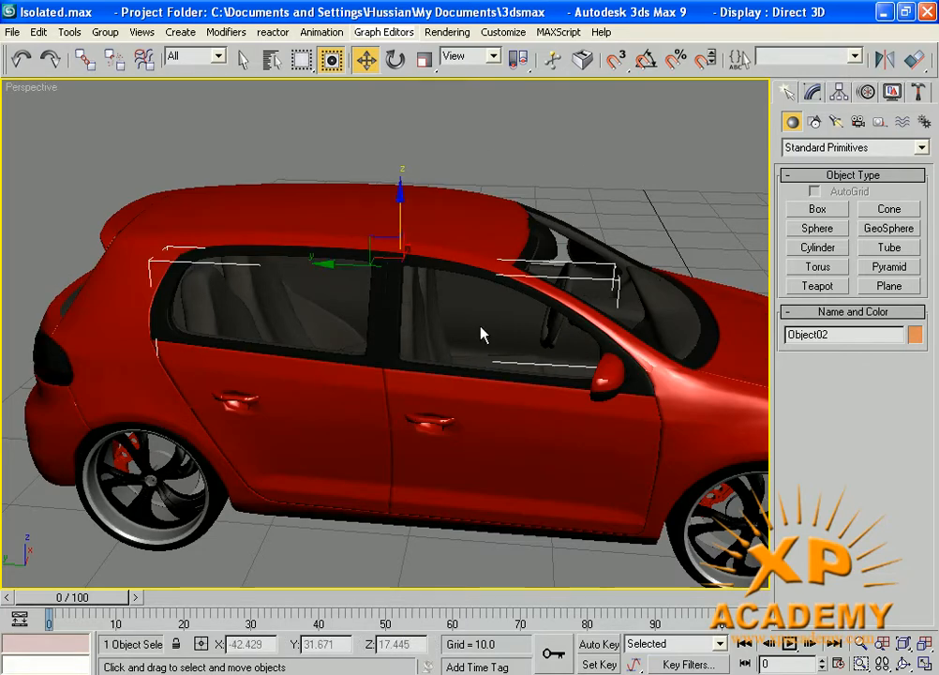
pyautogui.click(476, 313)
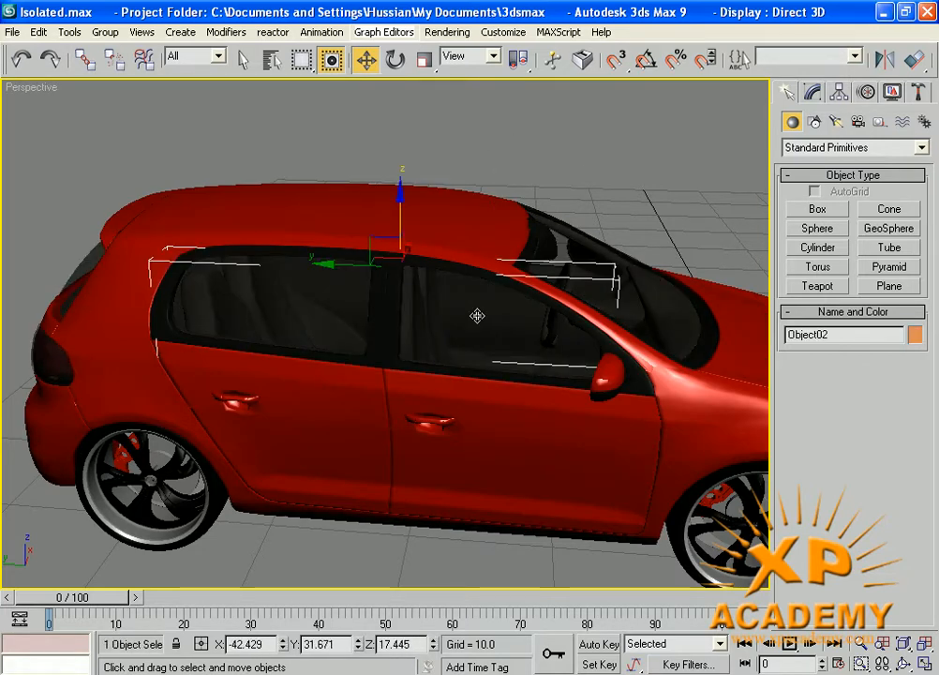
pyautogui.rightClick(473, 311)
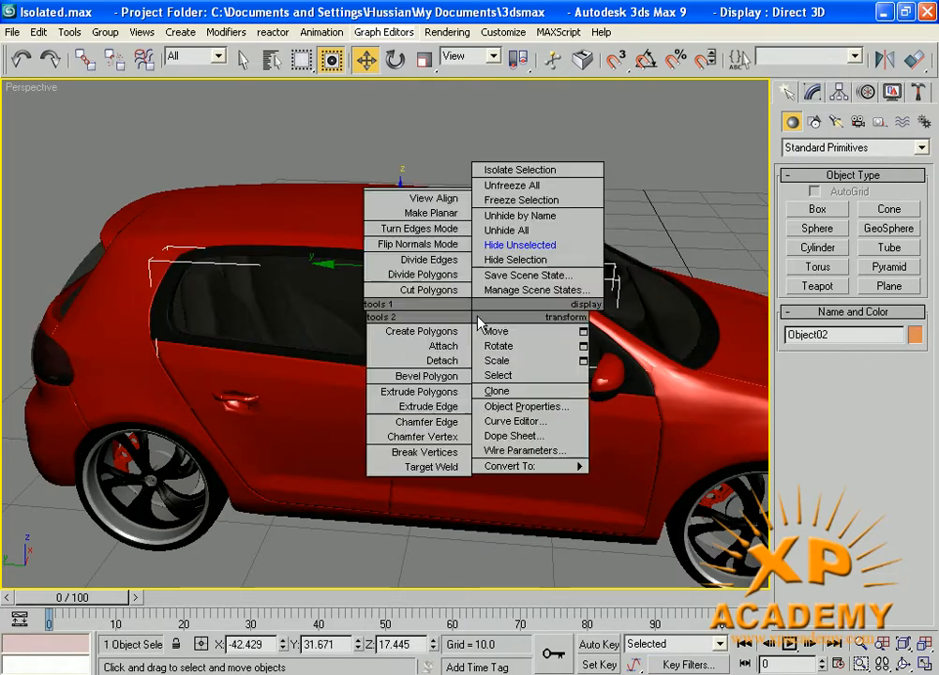
pyautogui.click(517, 261)
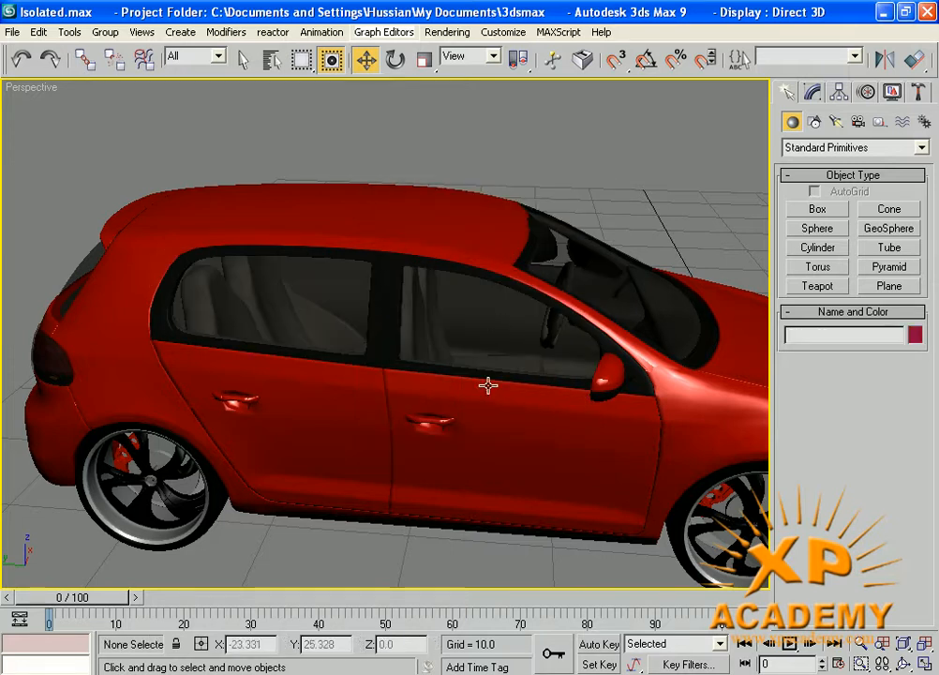
# Isolate the front seat's cushion and backrest together, and leave them deselected in a side view
pyautogui.moveTo(468, 351)
pyautogui.keyDown('alt'); pyautogui.mouseDown(button='middle')
pyautogui.moveTo(467, 373)
pyautogui.moveTo(434, 417)
pyautogui.moveTo(461, 329)
pyautogui.moveTo(450, 373)
pyautogui.moveTo(460, 353)
pyautogui.mouseUp(button='middle'); pyautogui.keyUp('alt')
pyautogui.click(464, 362)
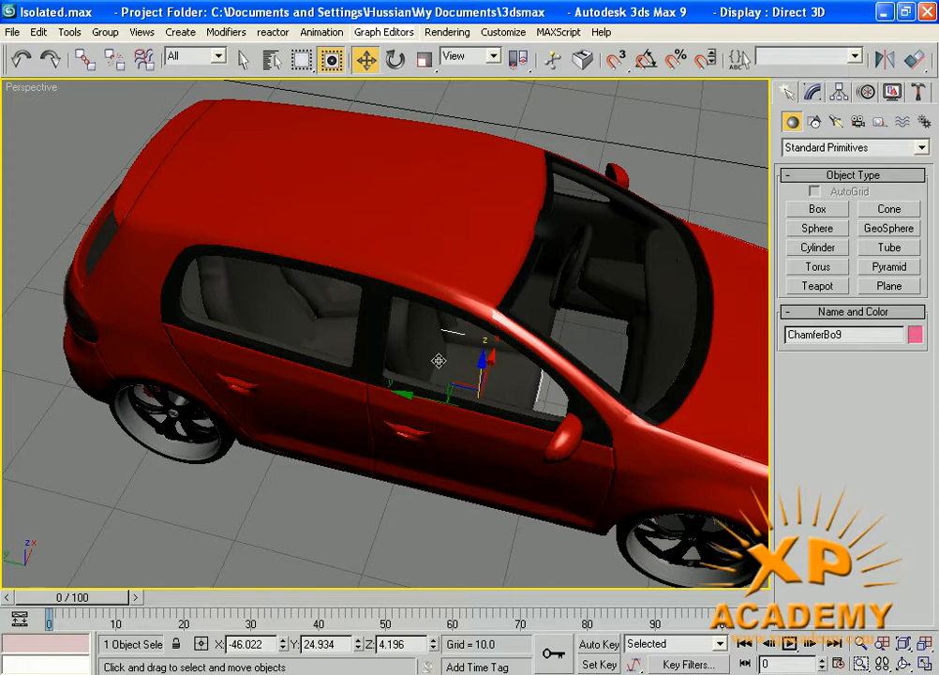
pyautogui.keyDown('ctrl'); pyautogui.click(420, 338); pyautogui.keyUp('ctrl')
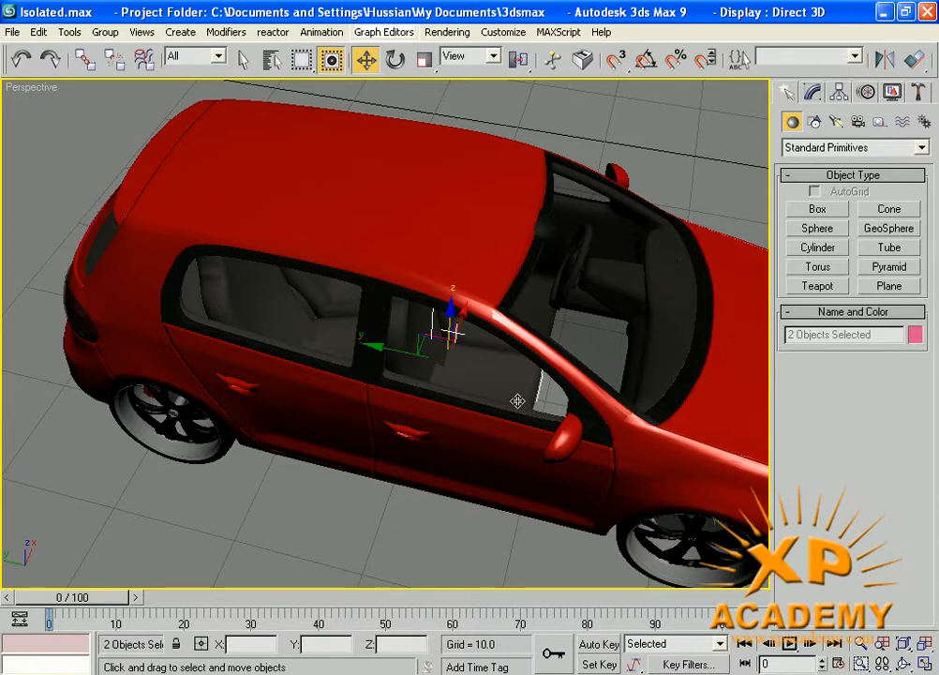
pyautogui.hotkey('alt', 'q')
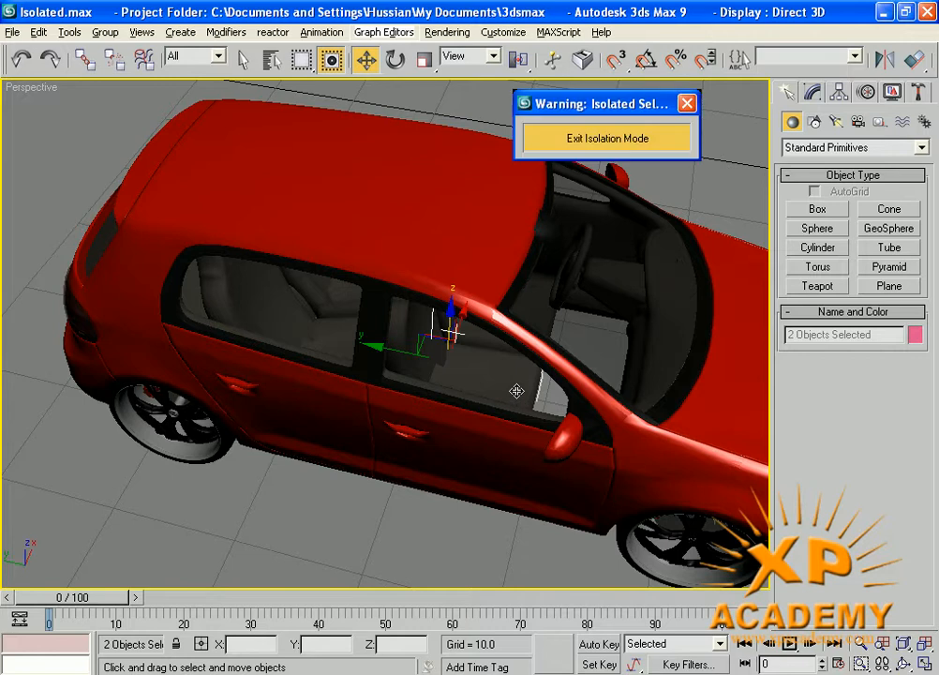
pyautogui.keyDown('alt'); pyautogui.moveTo(446, 432); pyautogui.dragTo(361, 387, button='middle'); pyautogui.keyUp('alt')
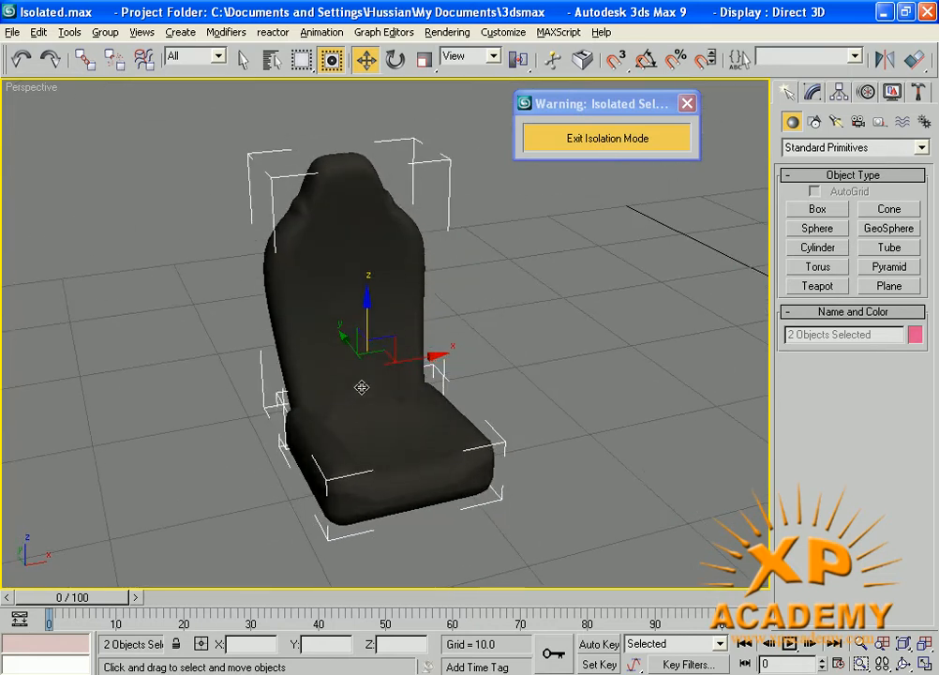
pyautogui.click(500, 375)
pyautogui.keyDown('alt'); pyautogui.moveTo(398, 424); pyautogui.dragTo(474, 424, button='middle'); pyautogui.keyUp('alt')
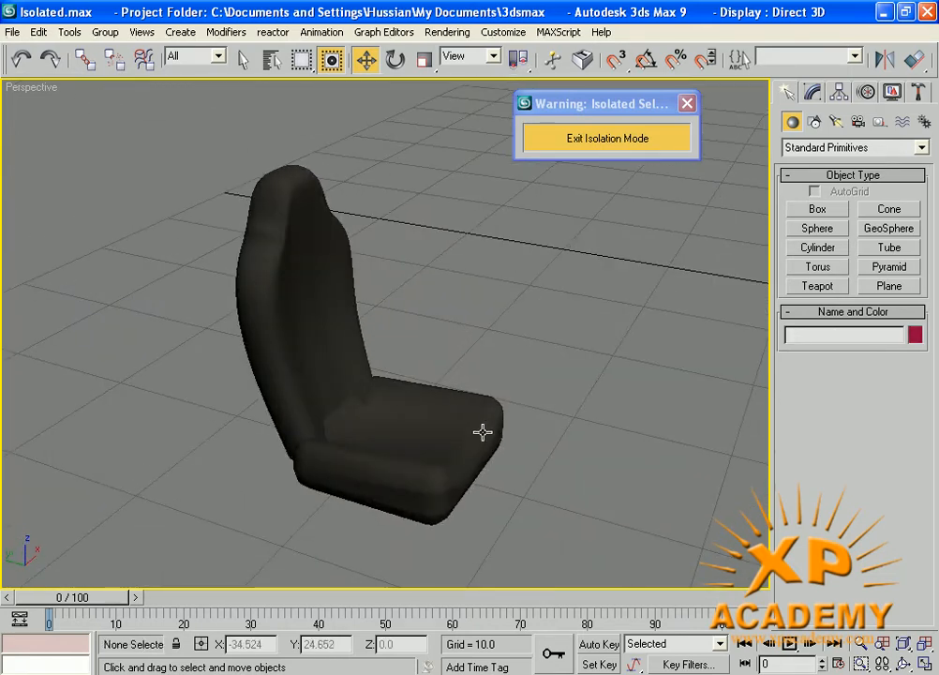
# Create a teapot with a radius of about 3.491 on the seat cushion using AutoGrid, and exit isolation mode
pyautogui.click(821, 286)
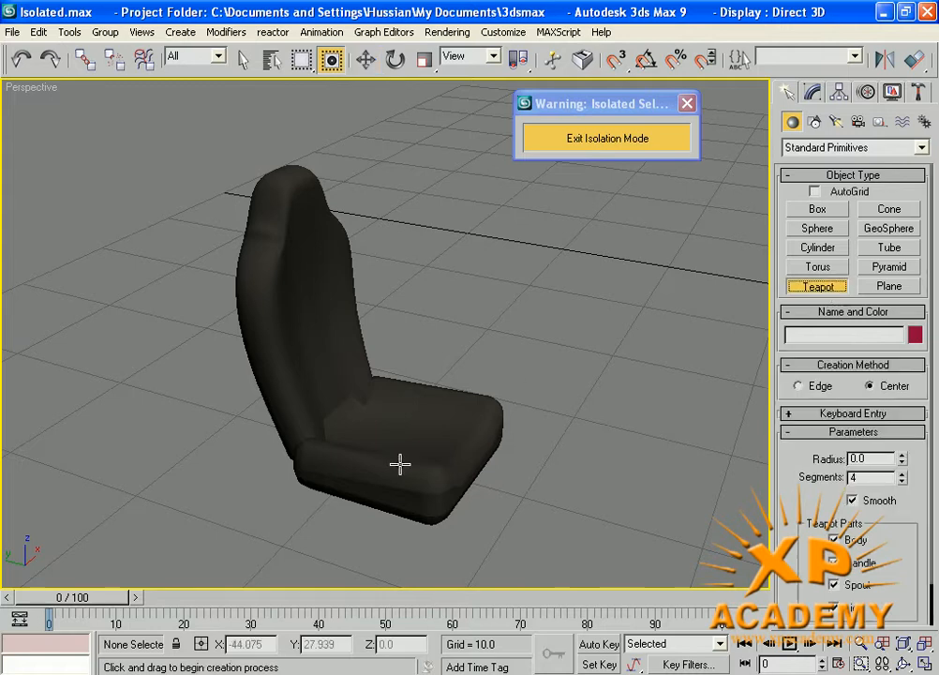
pyautogui.click(815, 192)
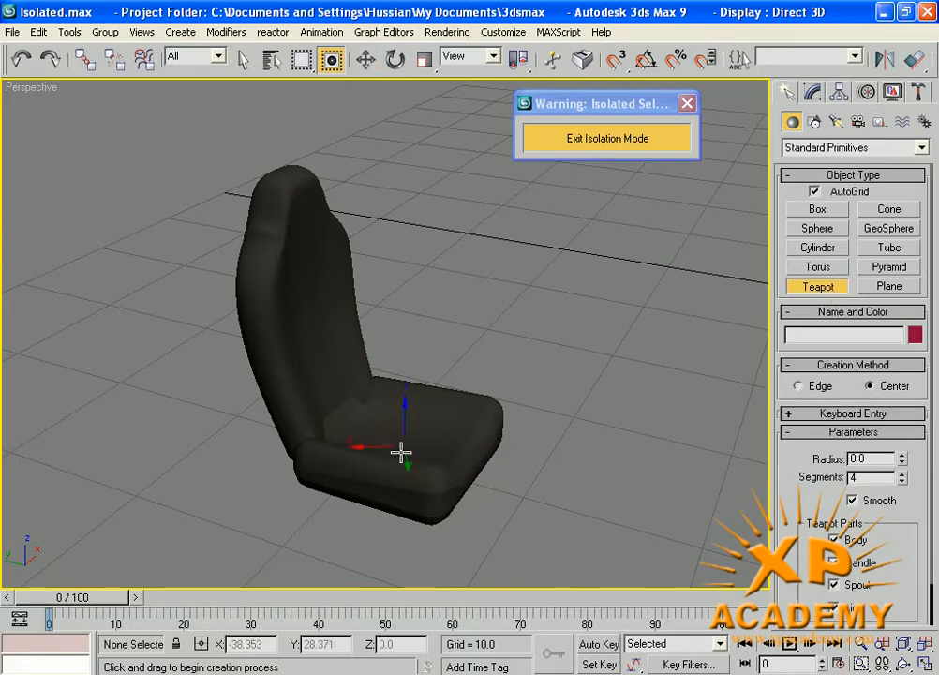
pyautogui.moveTo(410, 432); pyautogui.dragTo(463, 507)
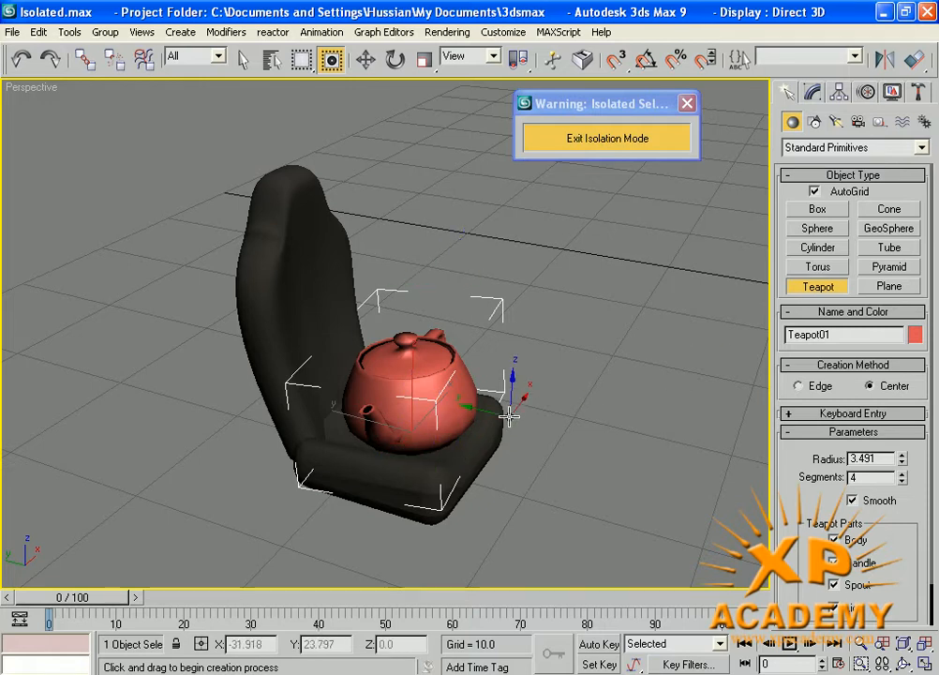
pyautogui.moveTo(509, 417); pyautogui.dragTo(470, 456, button='middle')
pyautogui.click(613, 148)
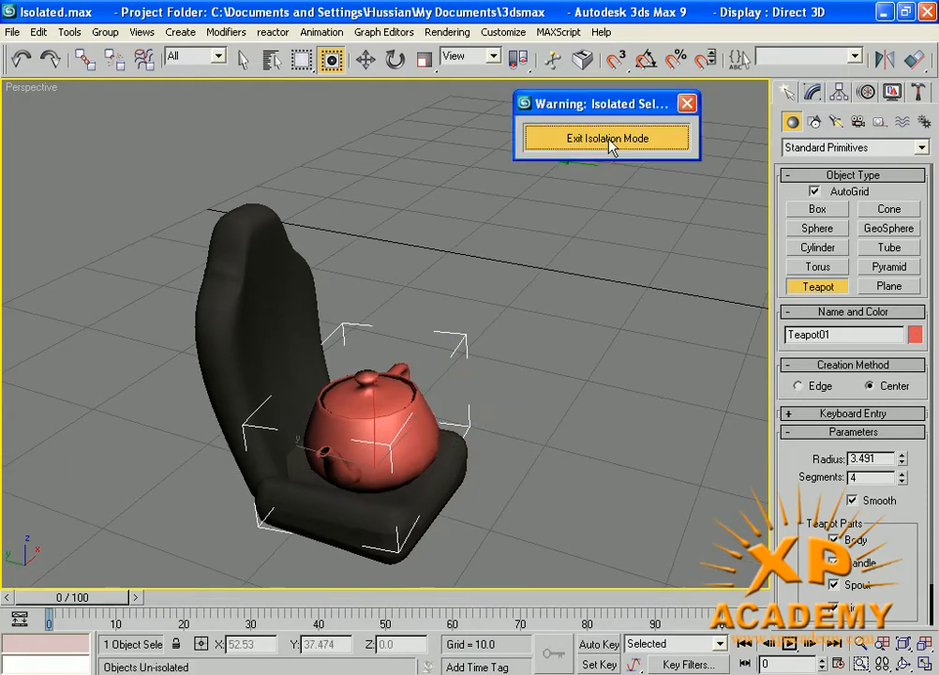
pyautogui.click(620, 137)
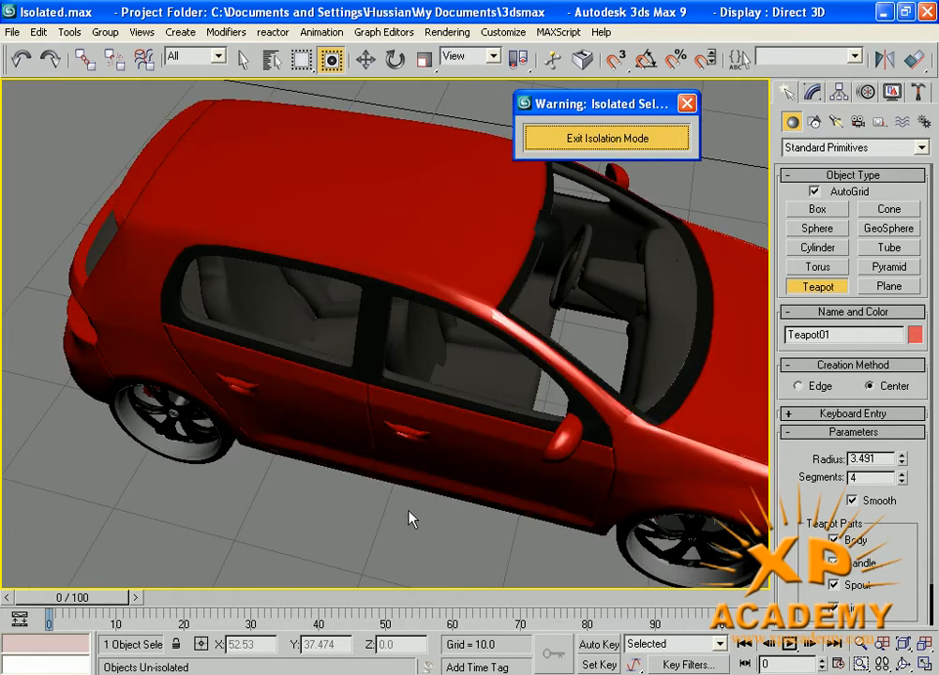
pyautogui.click(432, 504)
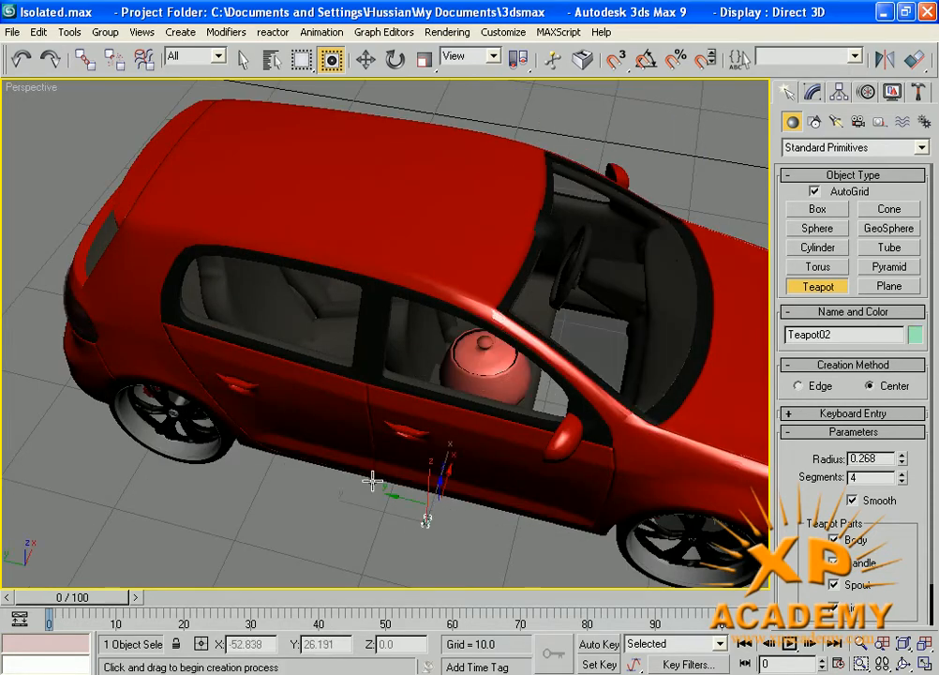
pyautogui.press('w')
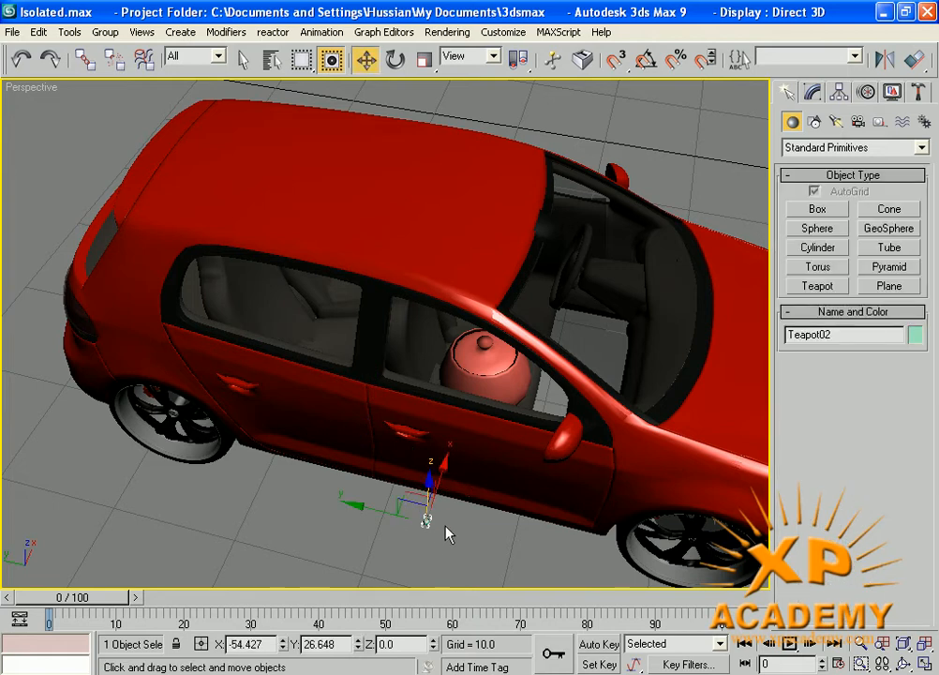
pyautogui.click(442, 525)
# Examine the complete car with the teapot on its front seat from outside
pyautogui.keyDown('alt'); pyautogui.moveTo(498, 468); pyautogui.dragTo(515, 438, button='middle'); pyautogui.keyUp('alt')
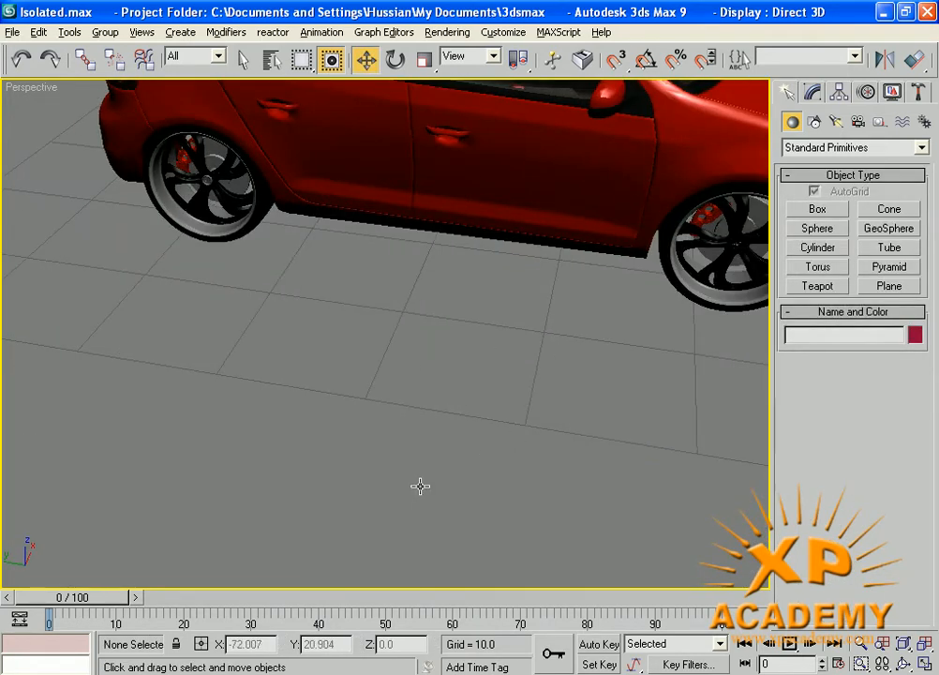
pyautogui.keyDown('alt'); pyautogui.moveTo(427, 471); pyautogui.dragTo(377, 510, button='middle'); pyautogui.keyUp('alt')
pyautogui.moveTo(375, 339); pyautogui.dragTo(373, 442, button='middle')
pyautogui.press('z')
pyautogui.scroll(3, 372, 413)
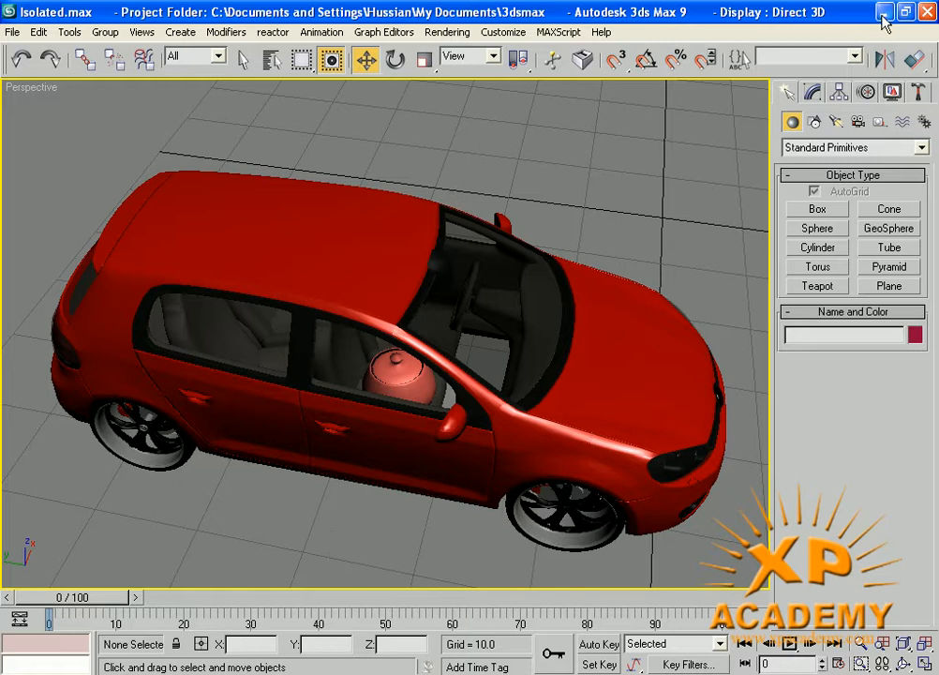
# Reset the scene with its changes saved, and minimize the 3ds Max window
pyautogui.click(12, 32)
pyautogui.click(13, 31)
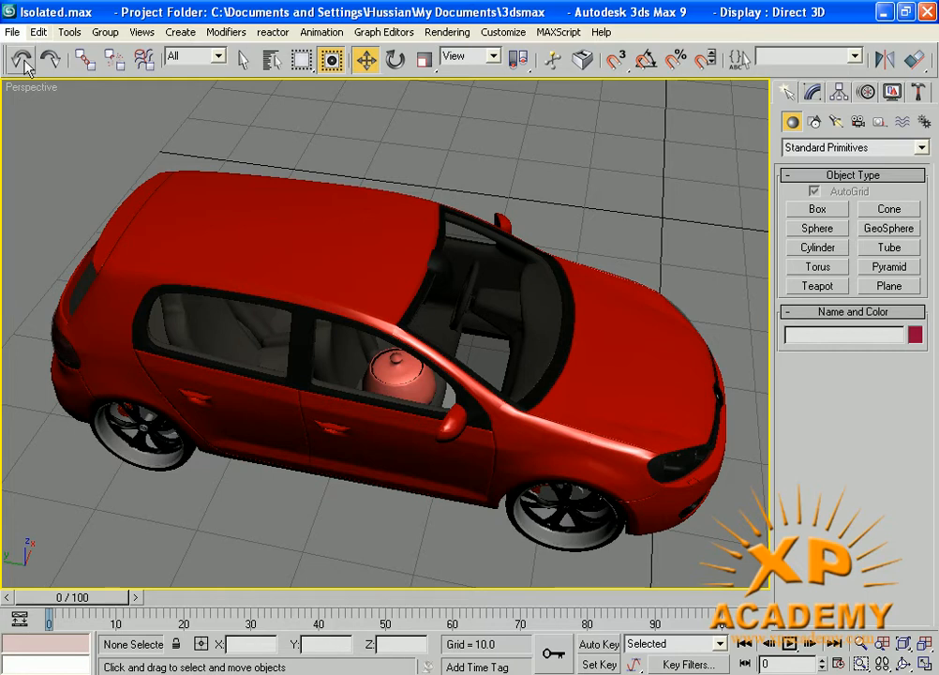
pyautogui.click(12, 31)
pyautogui.click(21, 66)
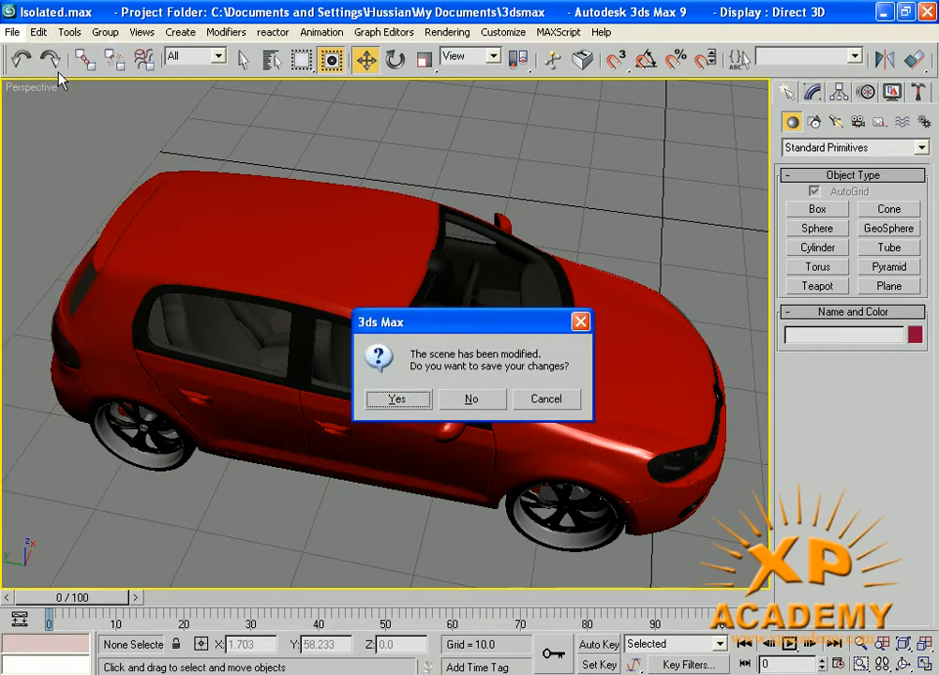
pyautogui.click(401, 399)
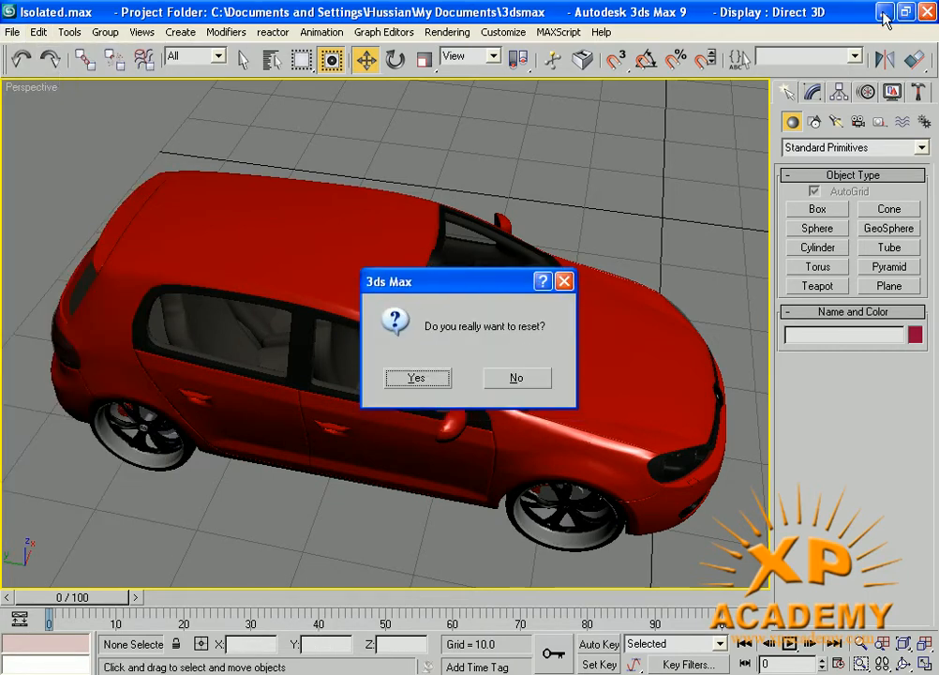
pyautogui.click(361, 378)
pyautogui.click(884, 14)
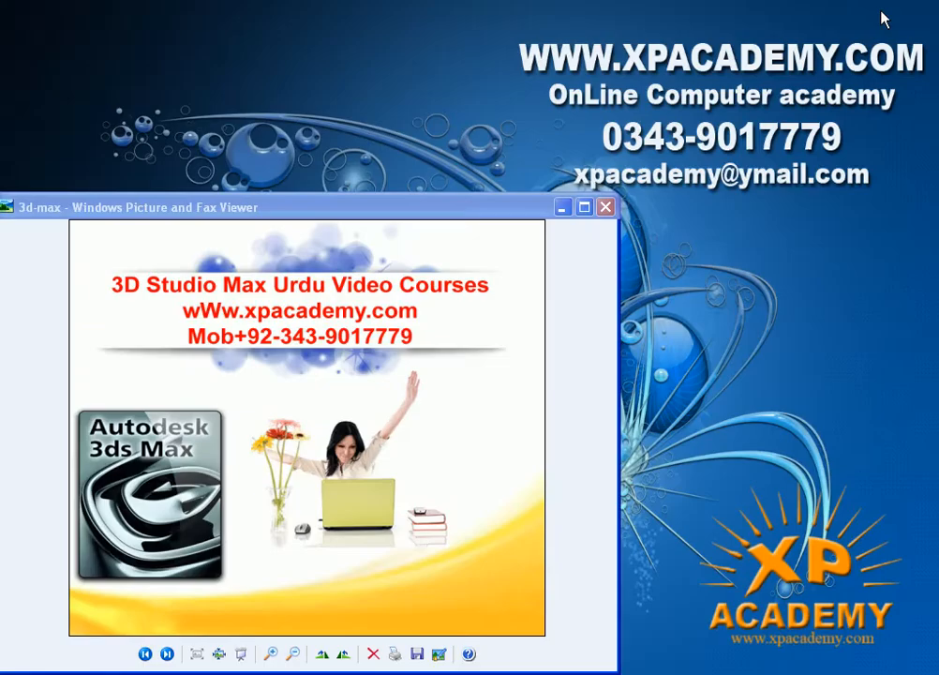